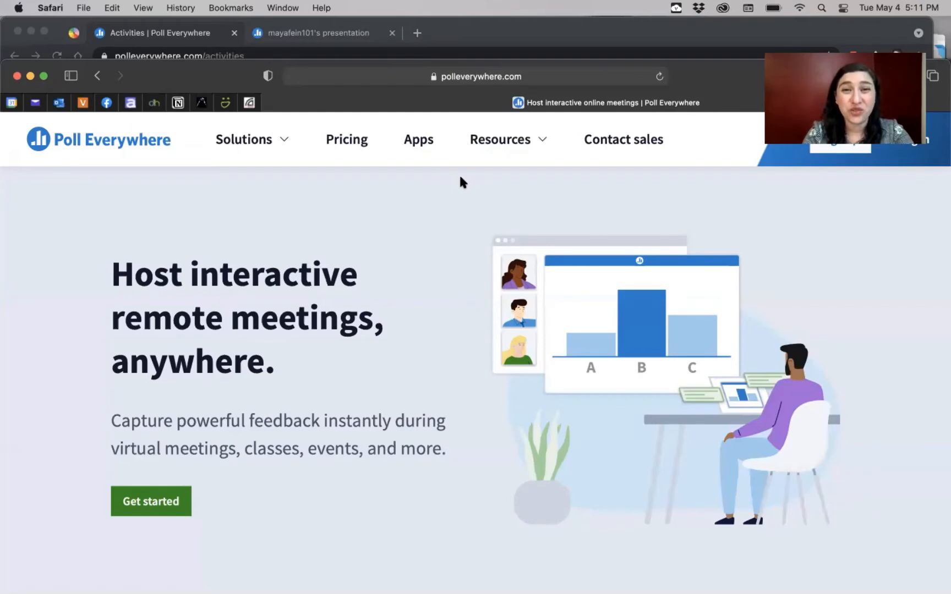
Open the Poll Everywhere sign-up page and review the presenter registration form and its sign-up options
left_click(402, 77)
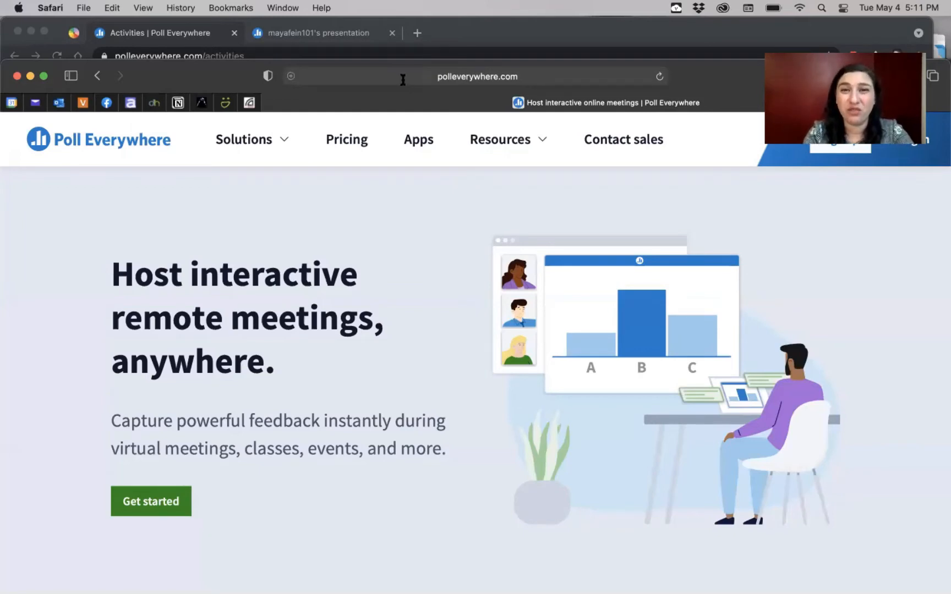
left_click(205, 77)
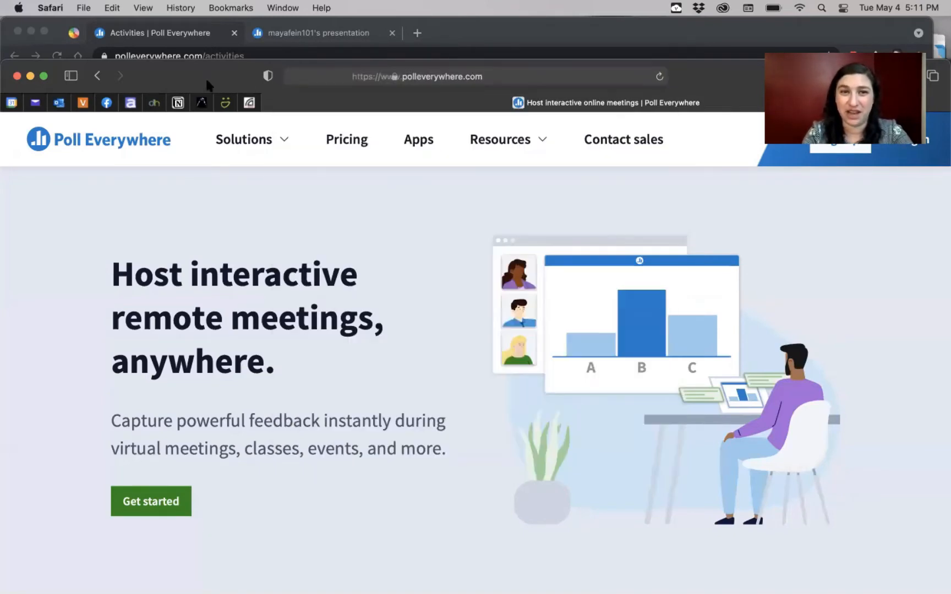
left_click_drag(210, 77, 196, 167)
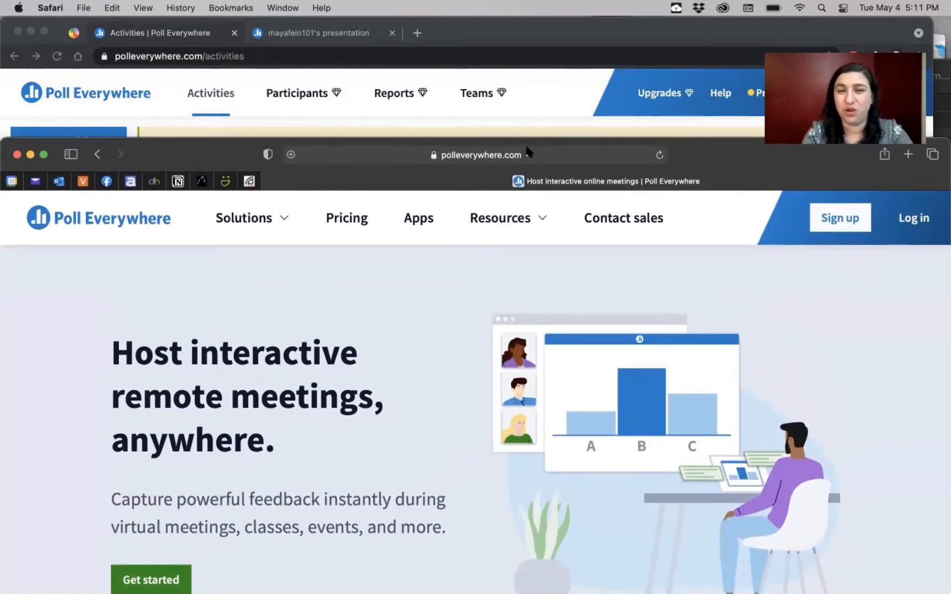
left_click(849, 218)
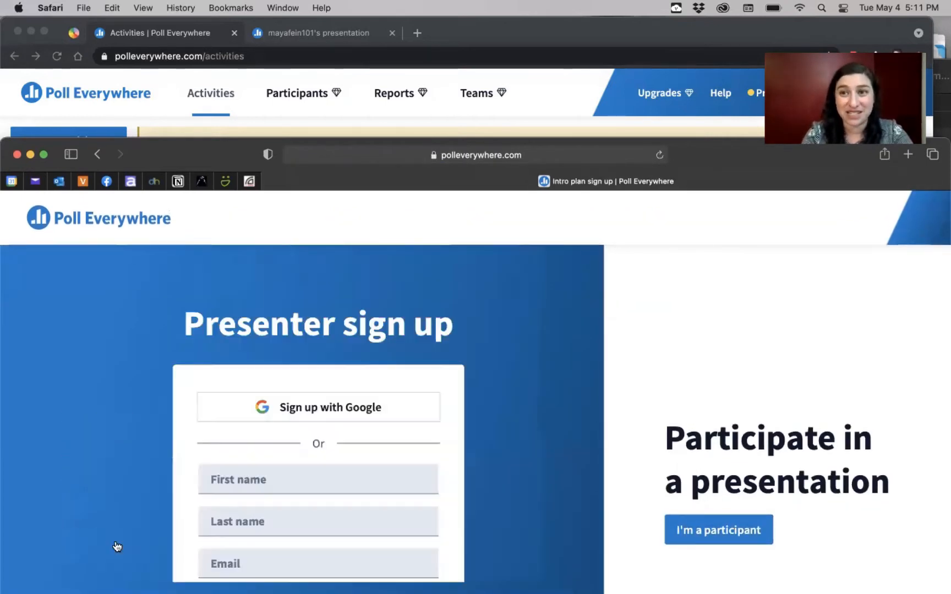
left_click(117, 545)
scroll(198, 425, "down", 3)
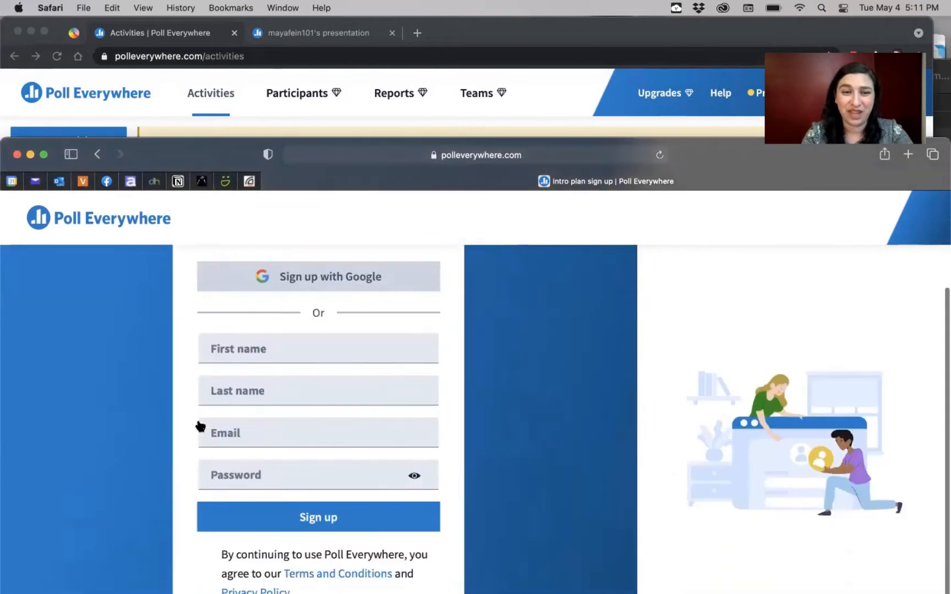
scroll(252, 460, "up", 1)
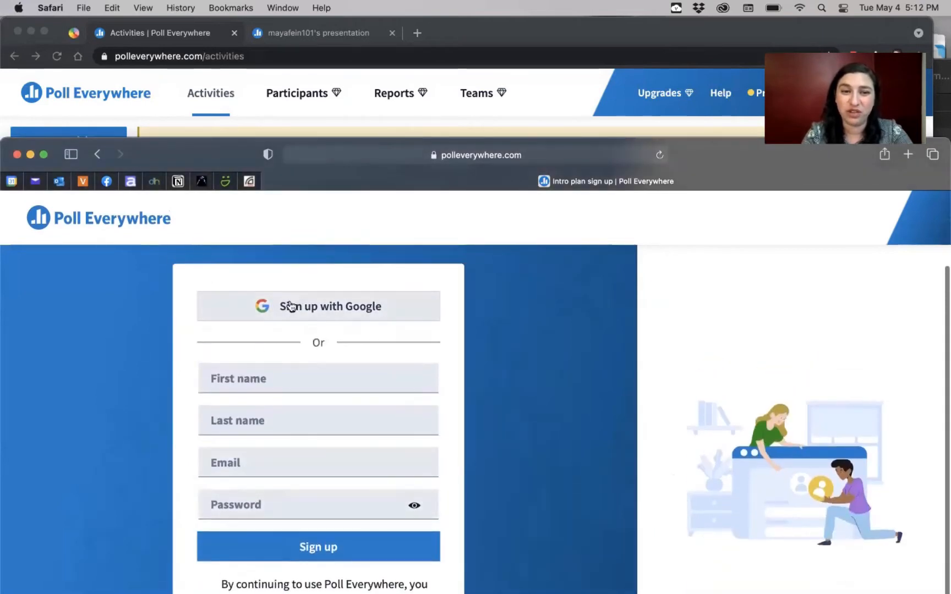
scroll(257, 510, "down", 3)
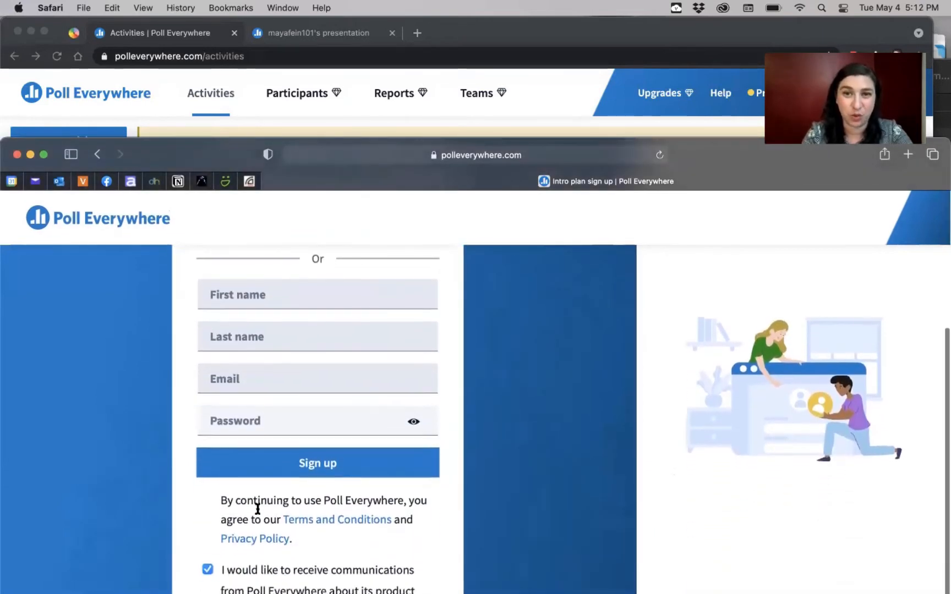
Open the pricing page's Higher education plans and compare their prices, user limits and features
left_click(132, 218)
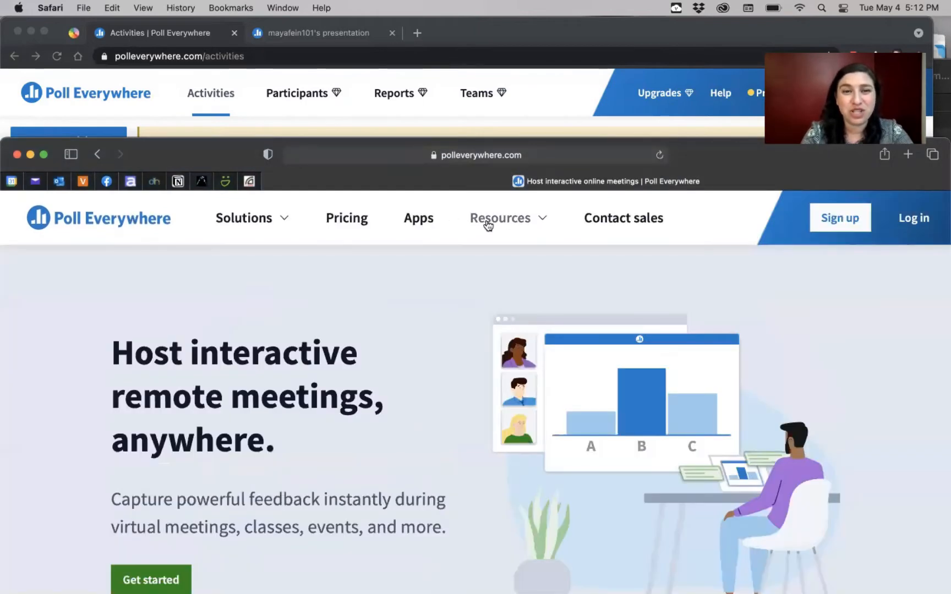
left_click(362, 222)
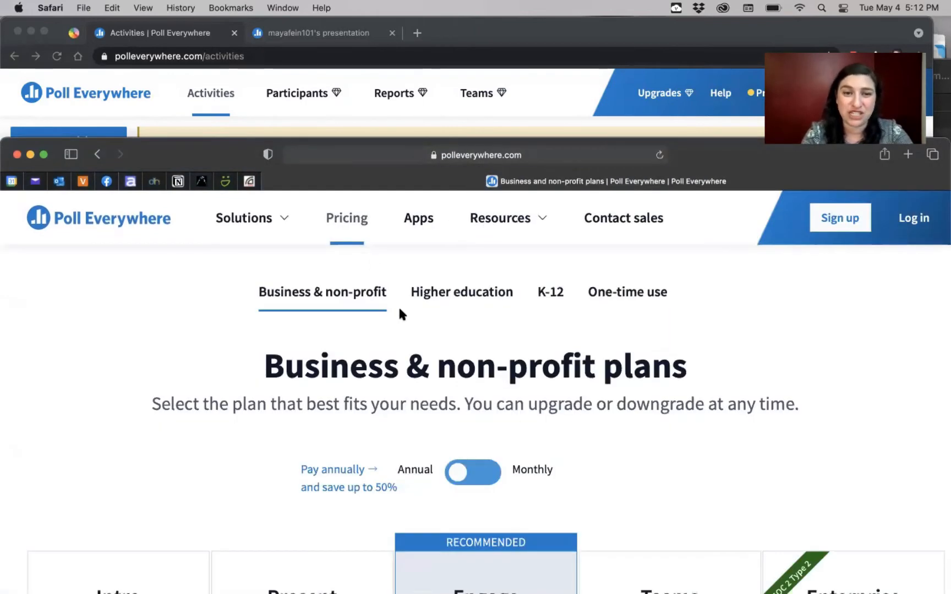
left_click(478, 288)
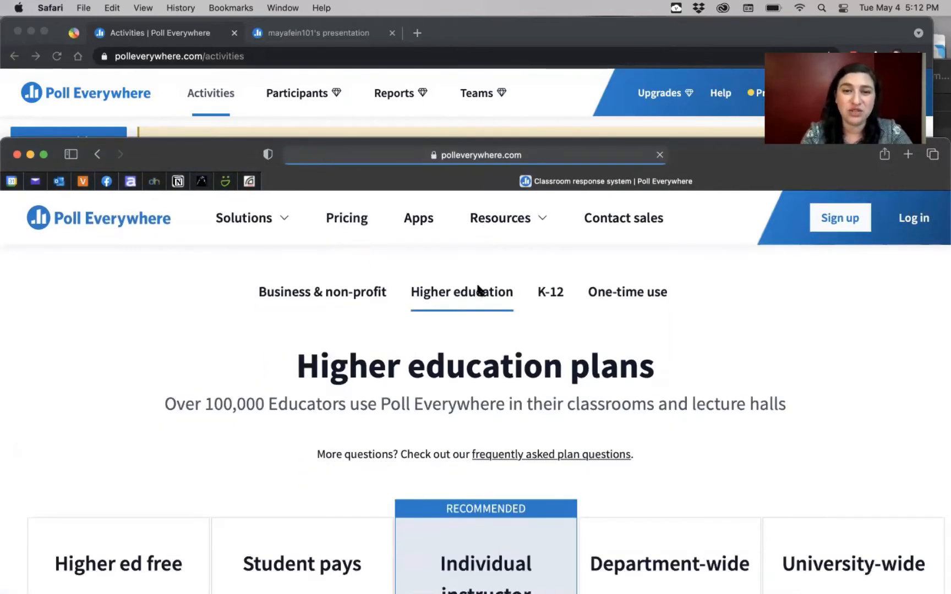
scroll(315, 319, "down", 3)
scroll(148, 416, "down", 2)
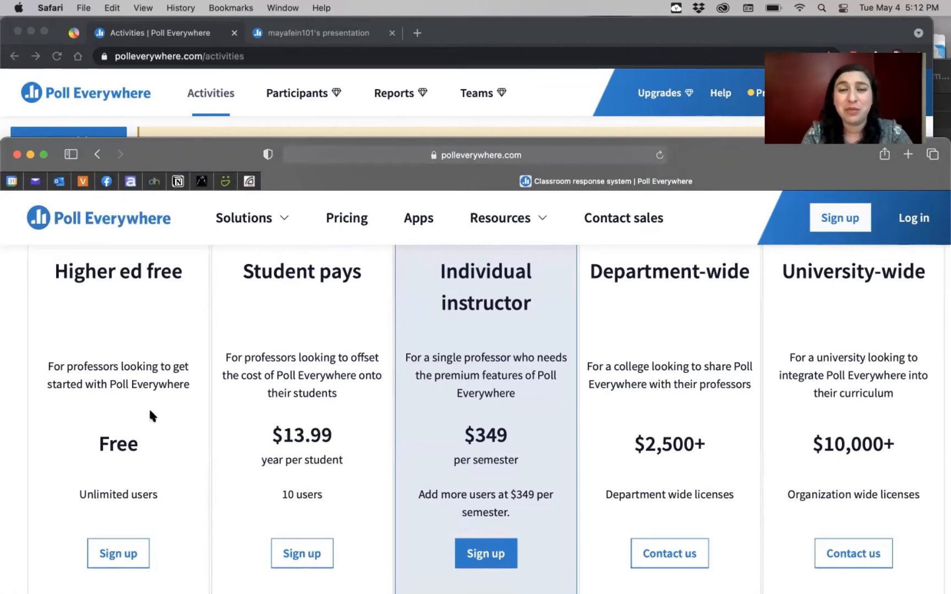
scroll(150, 411, "down", 3)
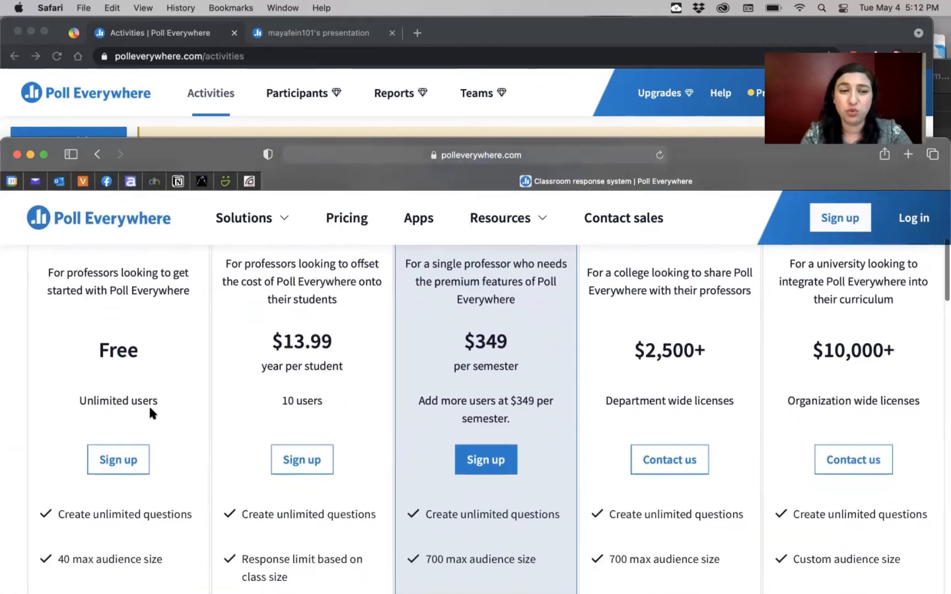
scroll(106, 518, "up", 5)
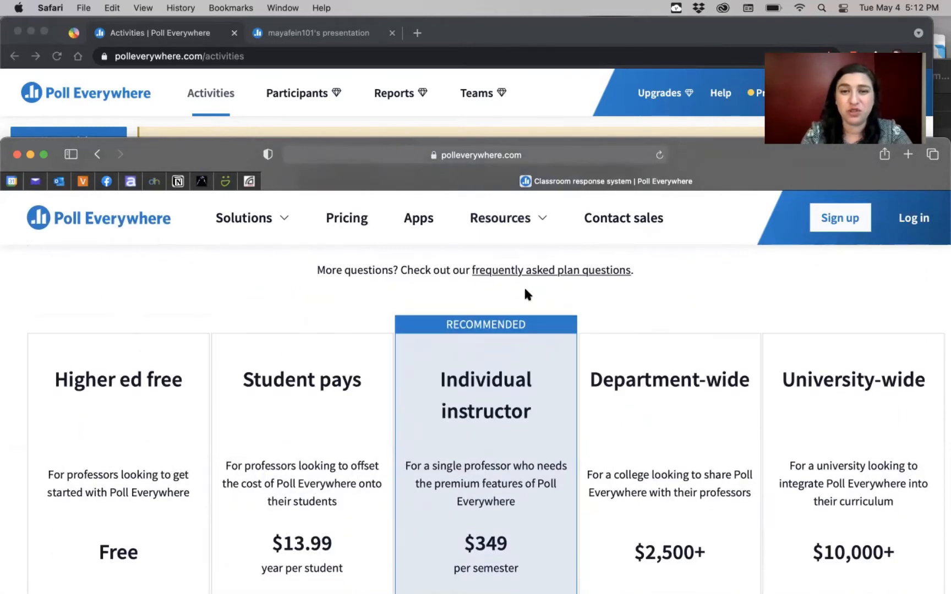
scroll(530, 308, "down", 1)
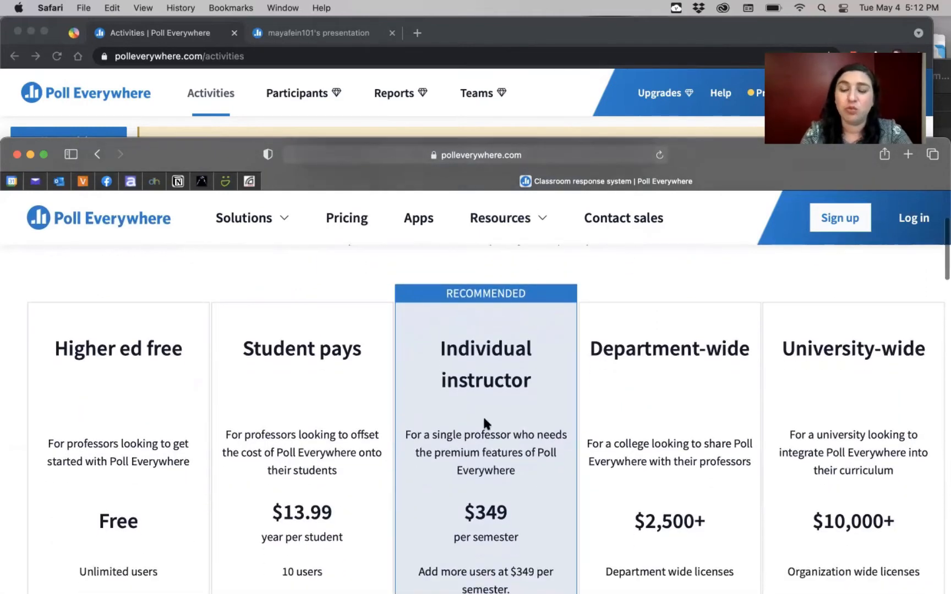
scroll(597, 381, "down", 2)
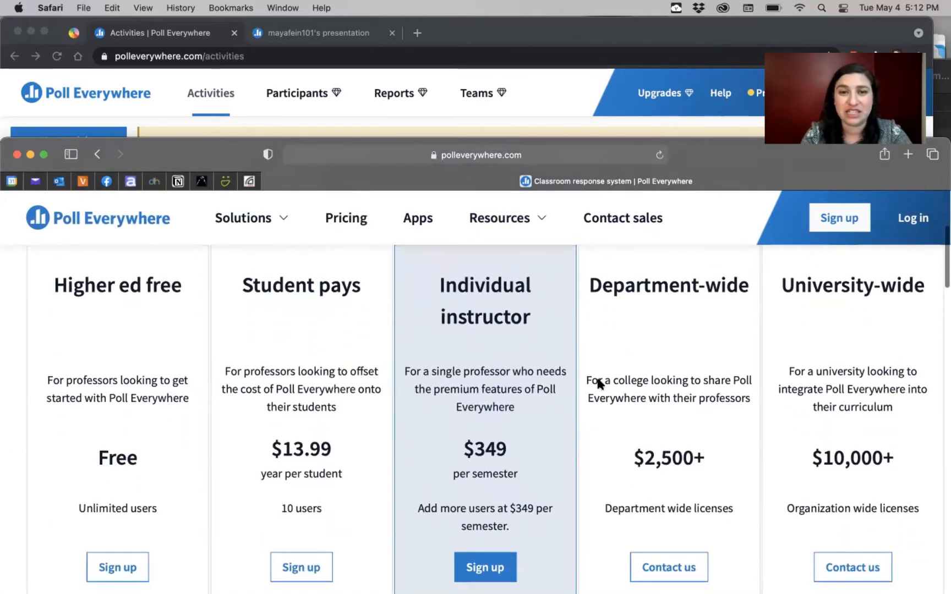
scroll(598, 380, "up", 7)
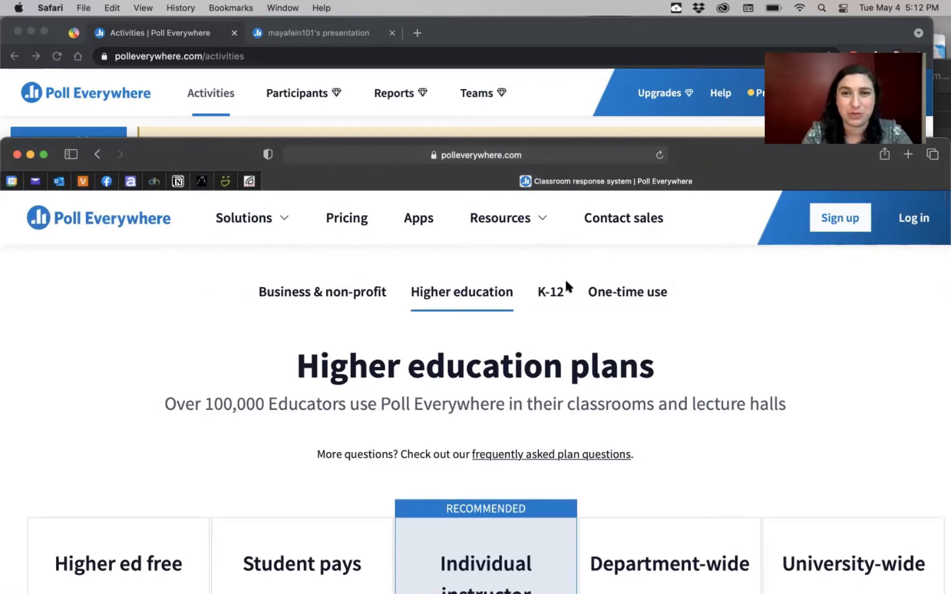
Switch to the Activities page in Chrome and start a new multiple choice activity titled "Musical theatre images"
left_click(559, 119)
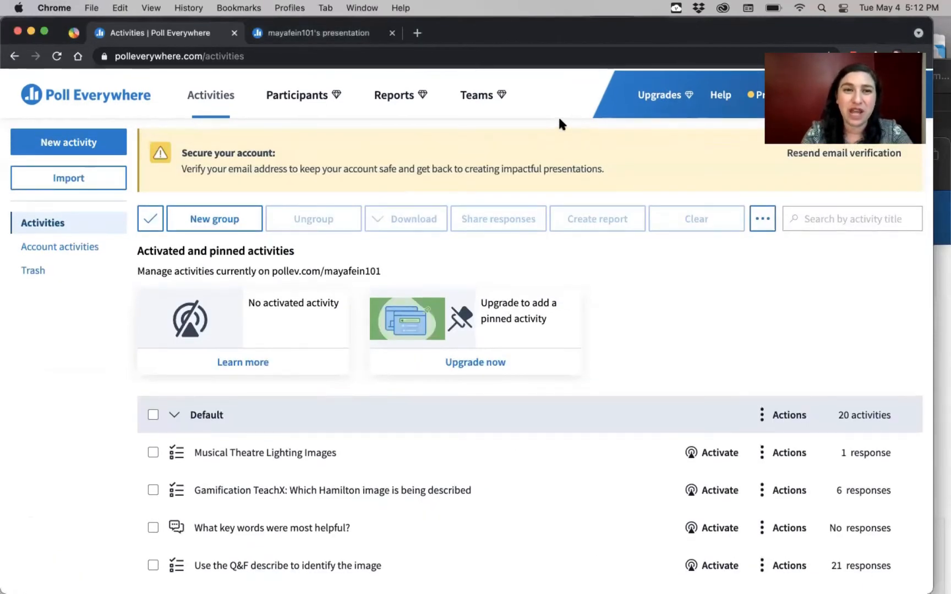
left_click(134, 95)
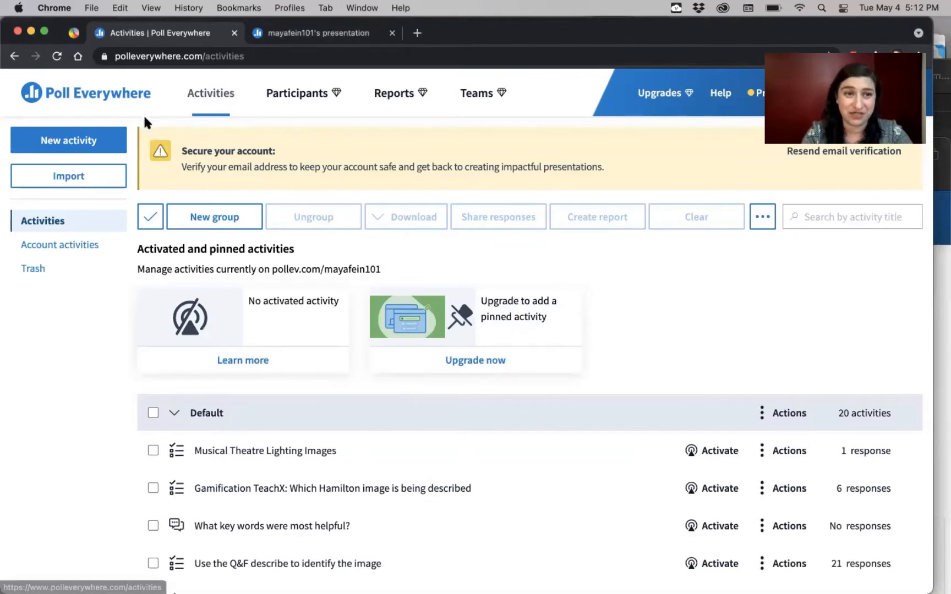
left_click(99, 146)
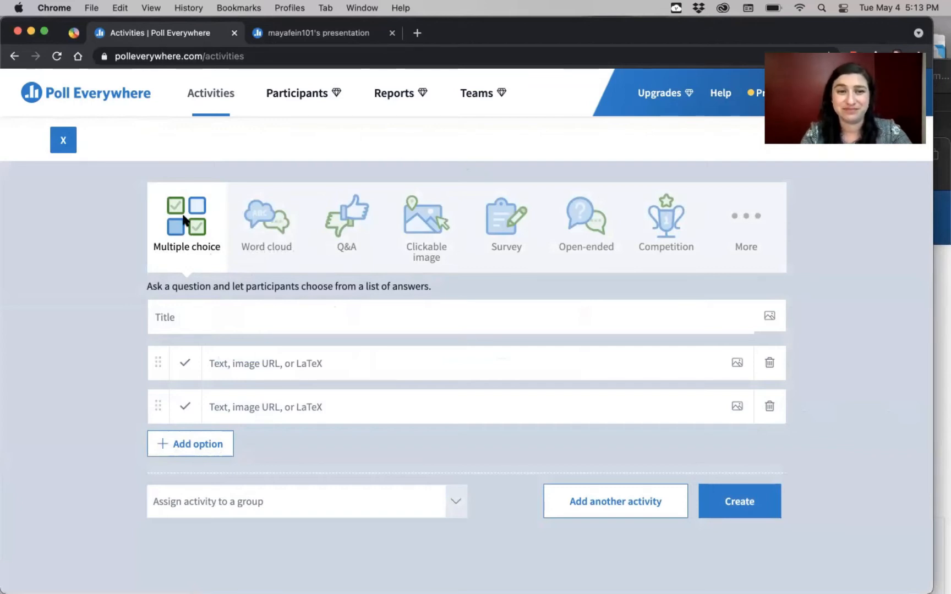
left_click(201, 320)
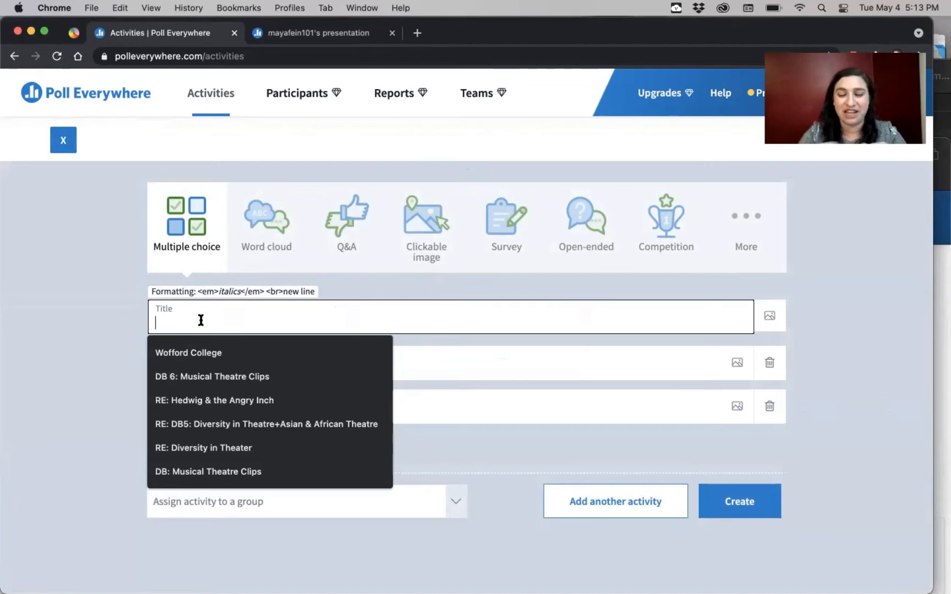
type("Musical th")
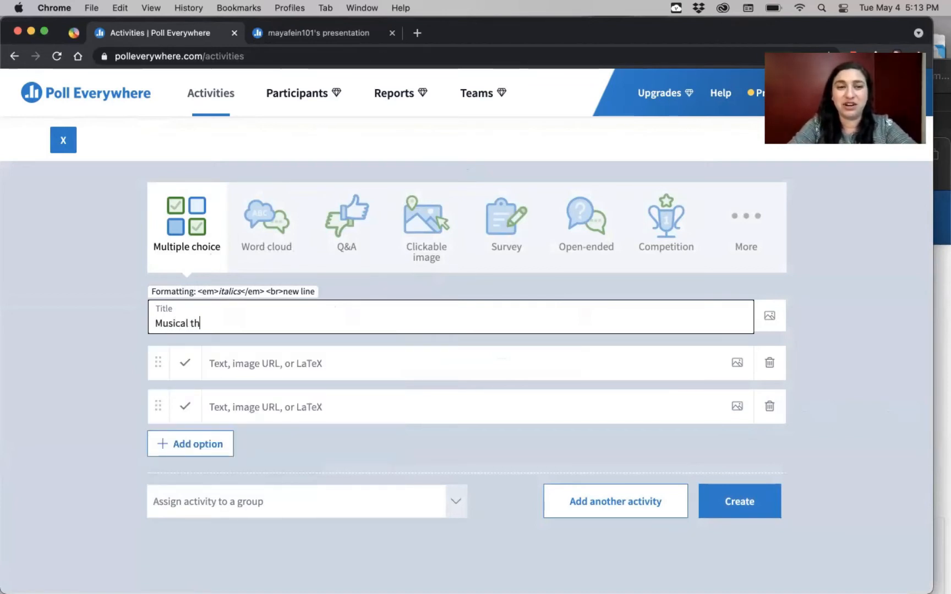
type("eatre images")
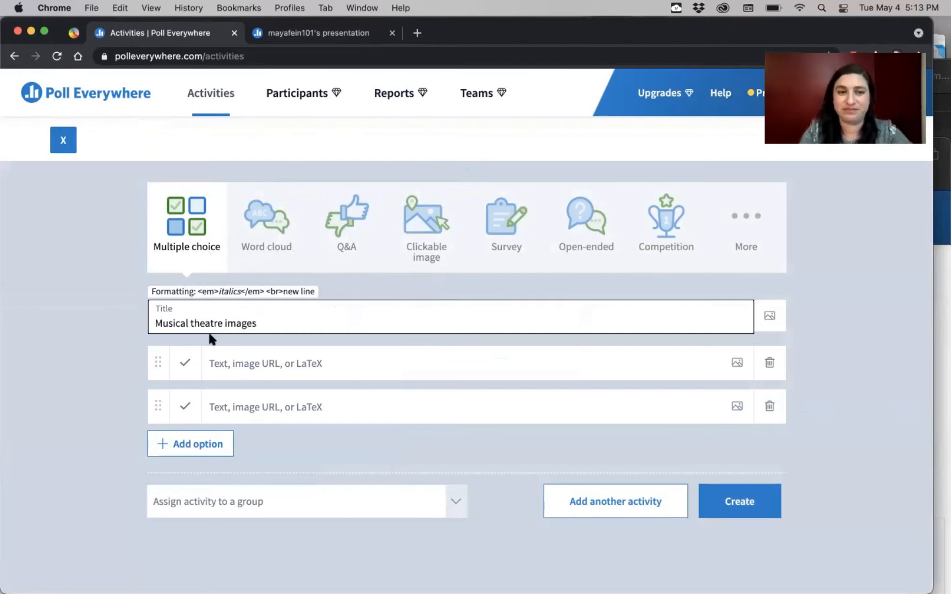
Add 1Frozen.jpeg from the PollEverywhere Images folder in Finder to the activity as an answer option
left_click(262, 369)
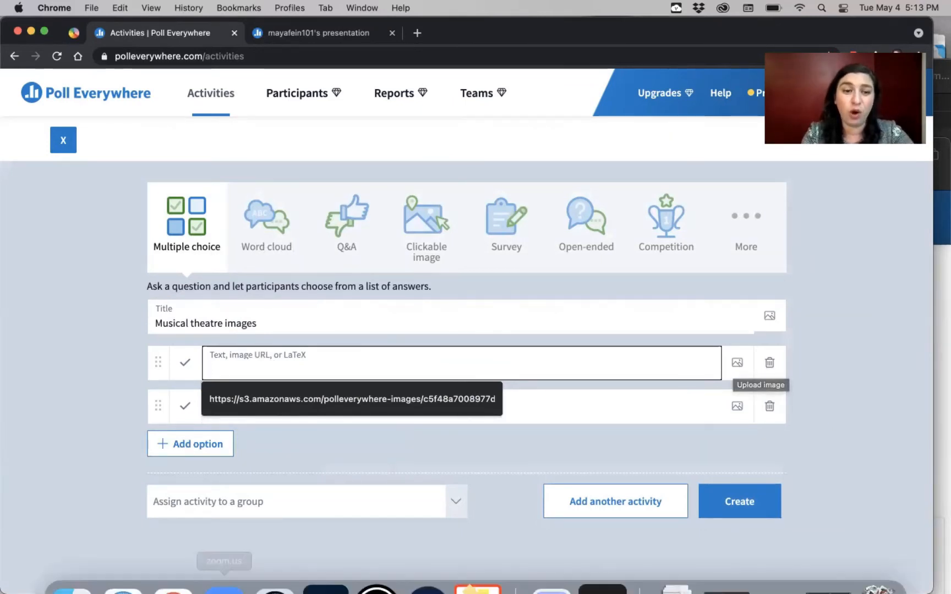
left_click(73, 578)
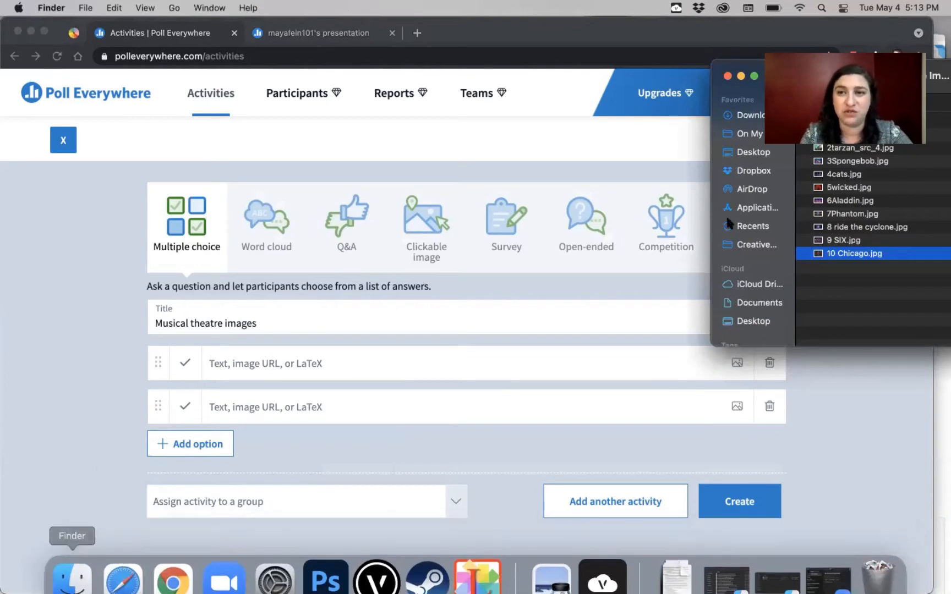
left_click(836, 304)
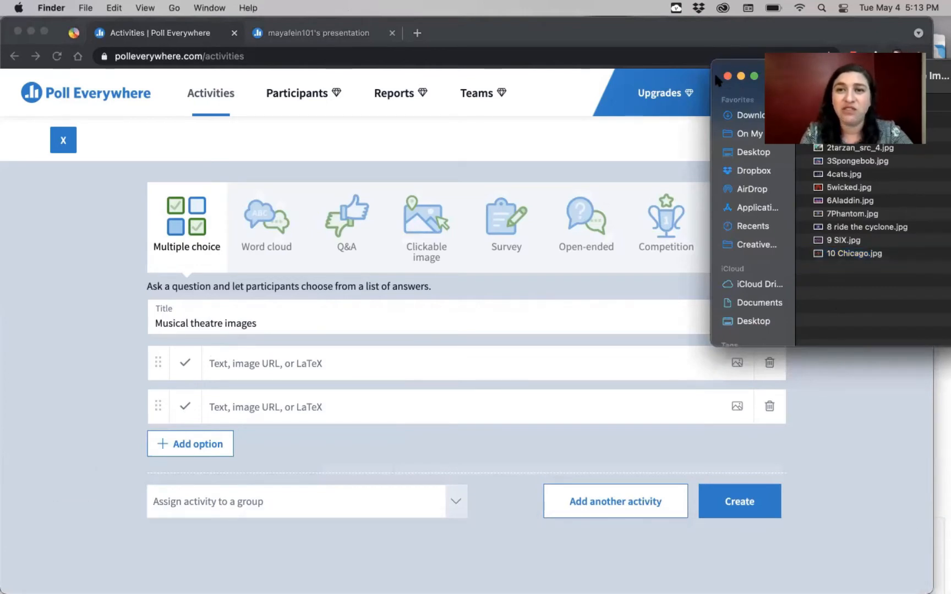
left_click_drag(718, 81, 694, 256)
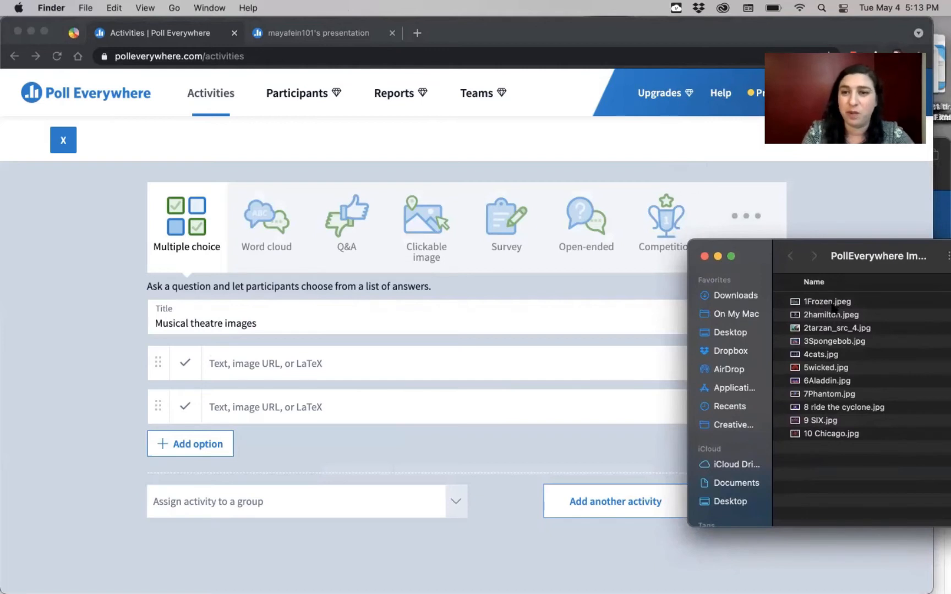
left_click_drag(757, 257, 840, 287)
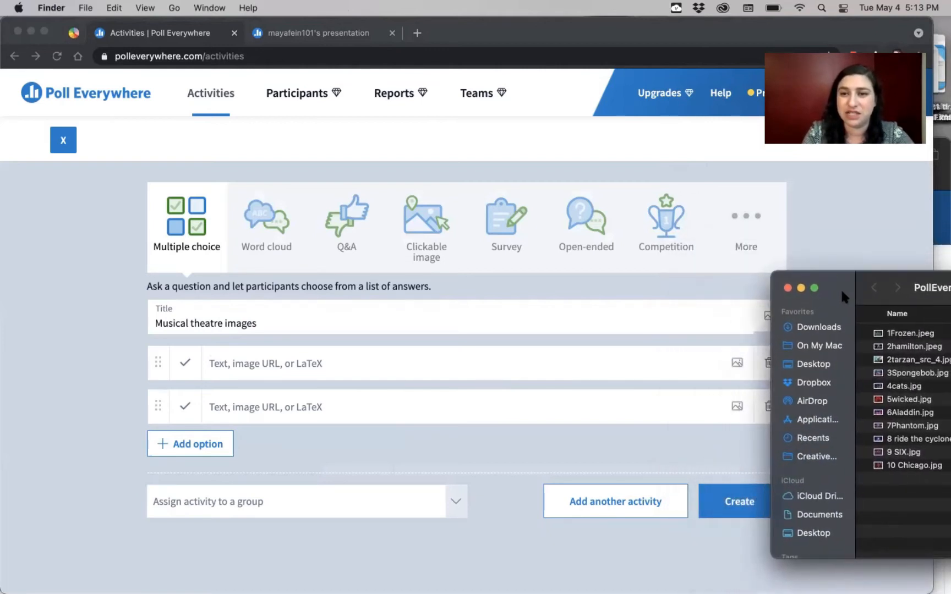
left_click(912, 334)
left_click_drag(912, 339, 483, 387)
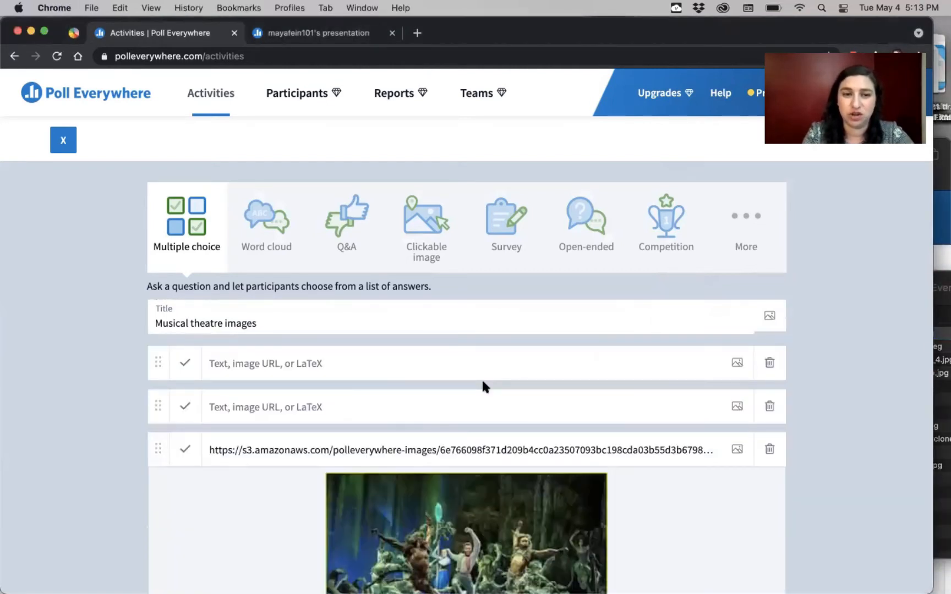
Upload 2hamilton.jpeg as the image for the first answer option
scroll(481, 387, "down", 4)
scroll(563, 424, "down", 2)
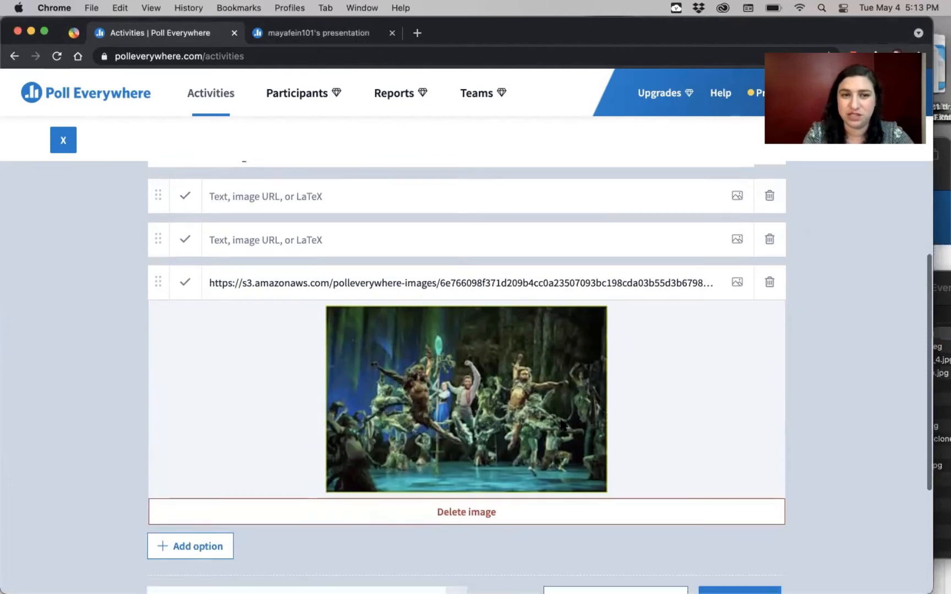
scroll(562, 424, "up", 2)
scroll(563, 424, "up", 1)
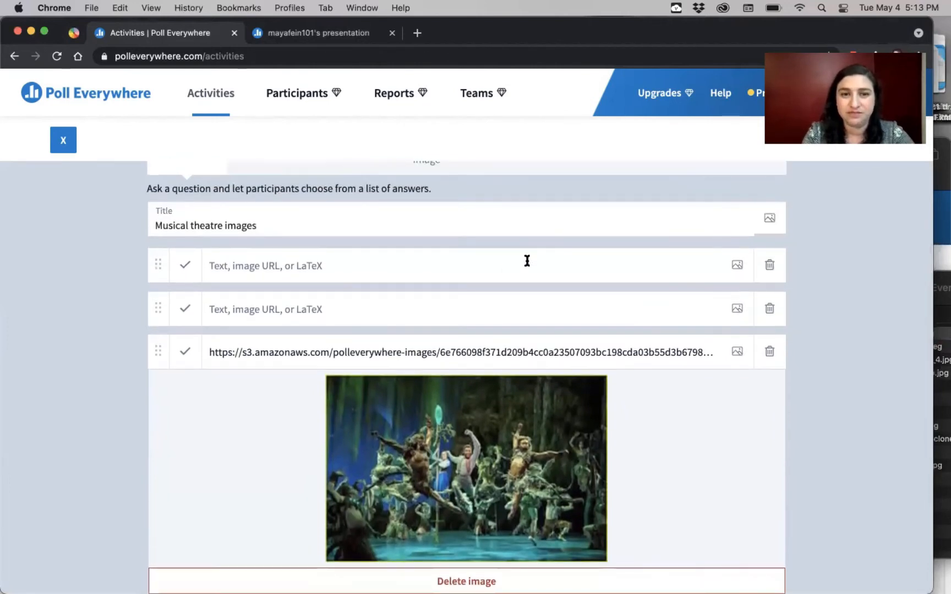
left_click(738, 266)
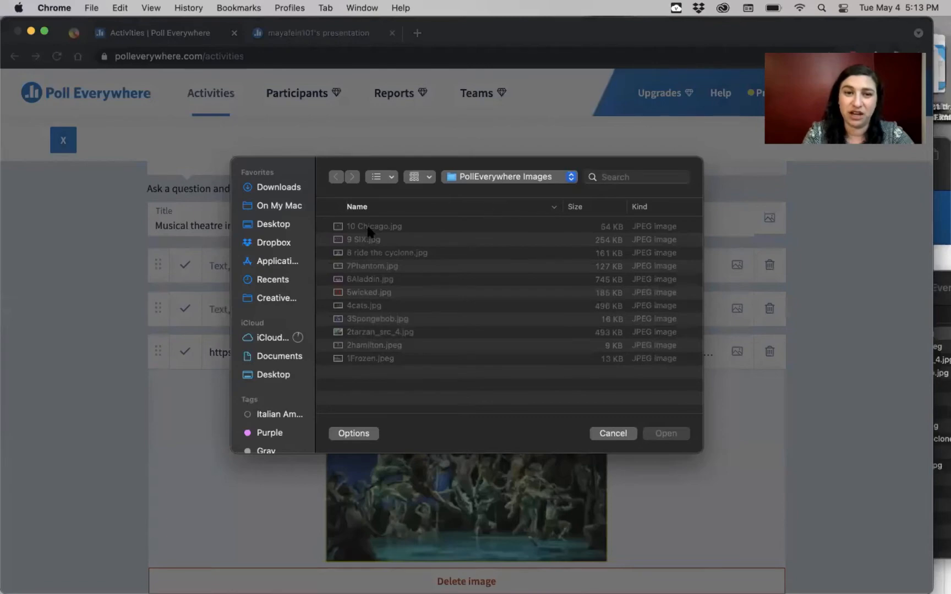
left_click(394, 345)
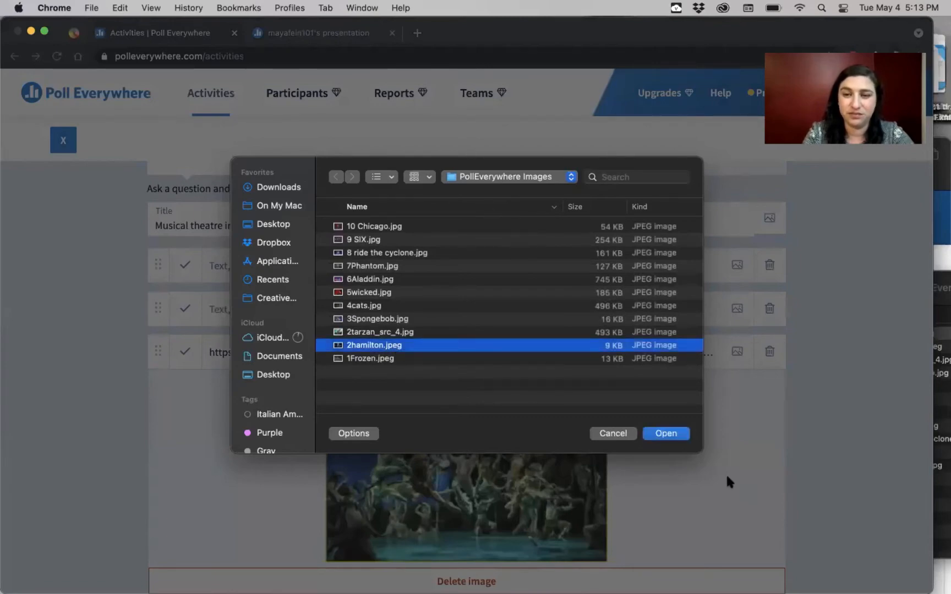
left_click(670, 436)
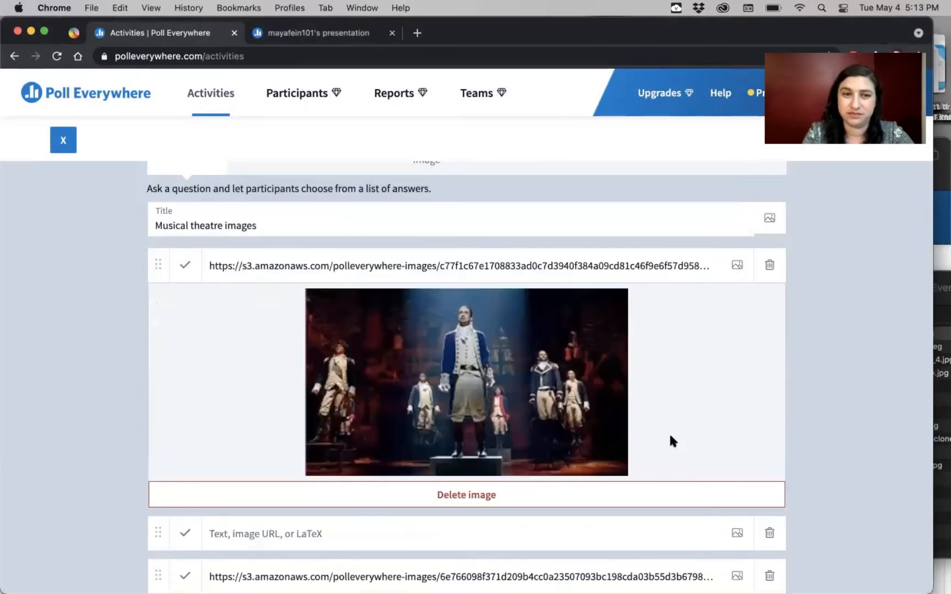
Upload 2tarzan_src_4.jpg from the PollEverywhere Images folder as the image for the empty second answer option
scroll(692, 424, "down", 2)
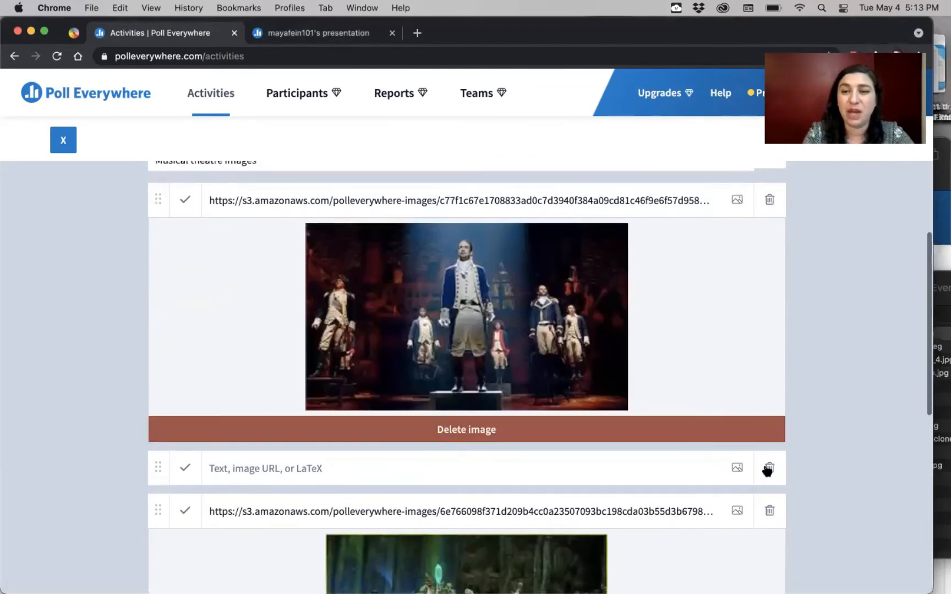
left_click(737, 468)
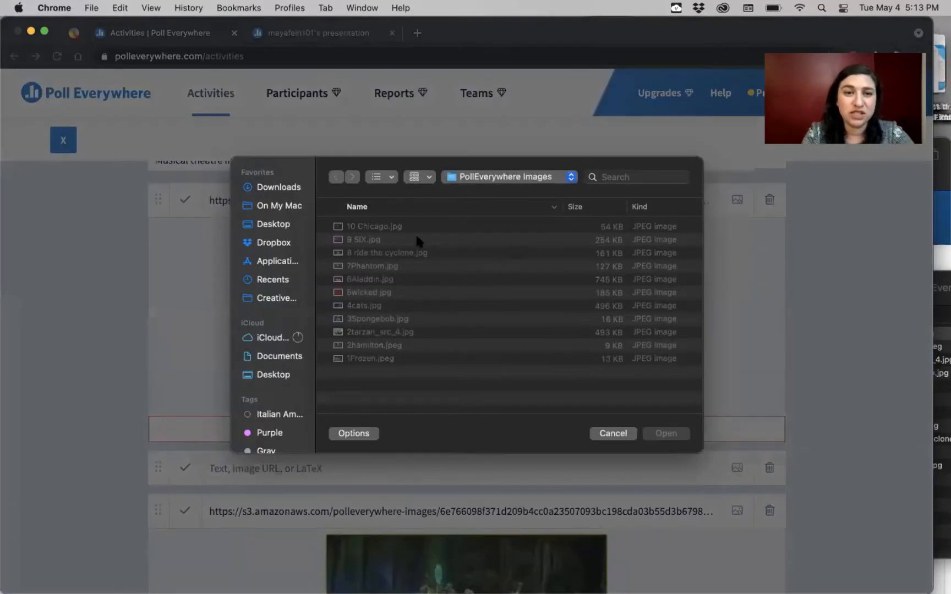
left_click(370, 241)
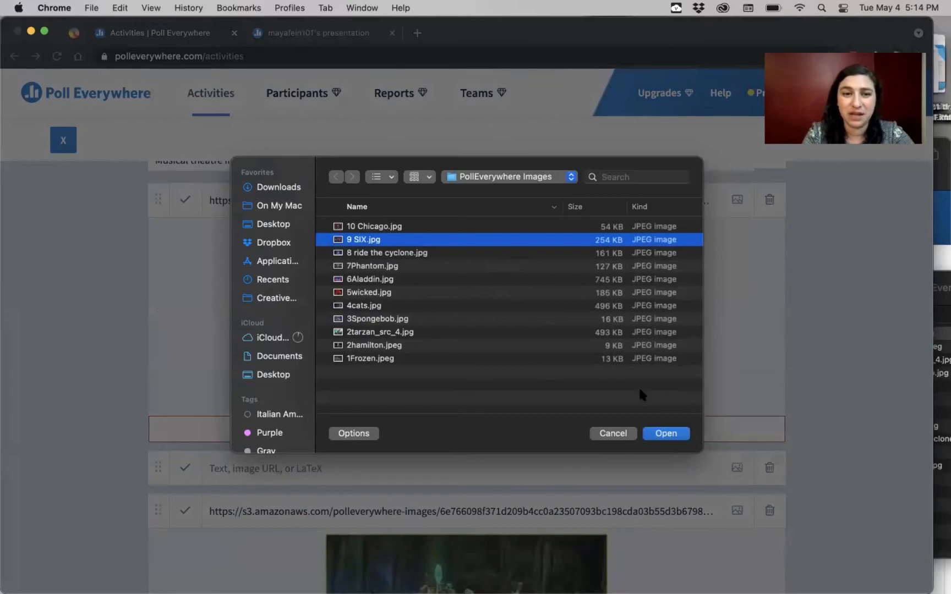
left_click(371, 333)
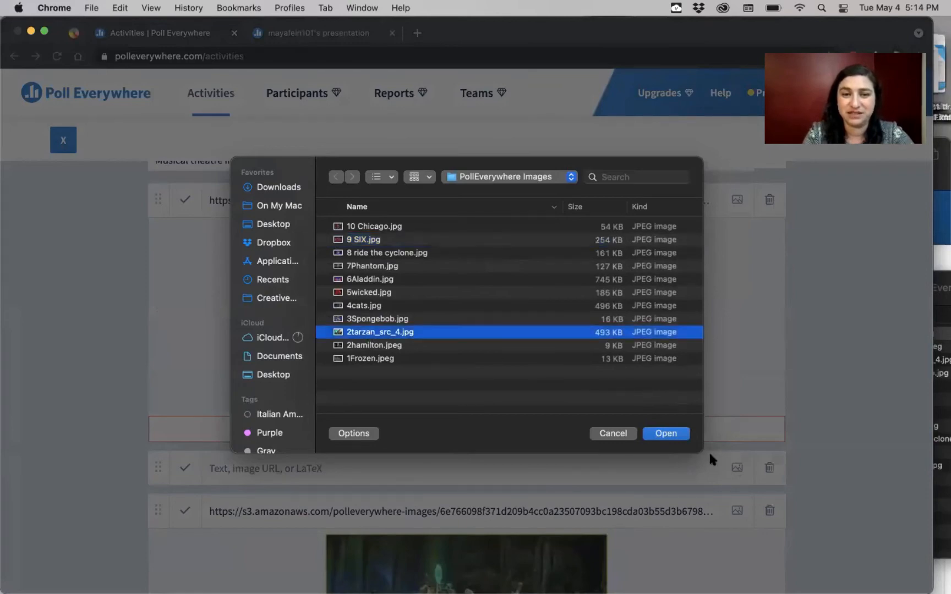
left_click(666, 433)
scroll(675, 440, "down", 3)
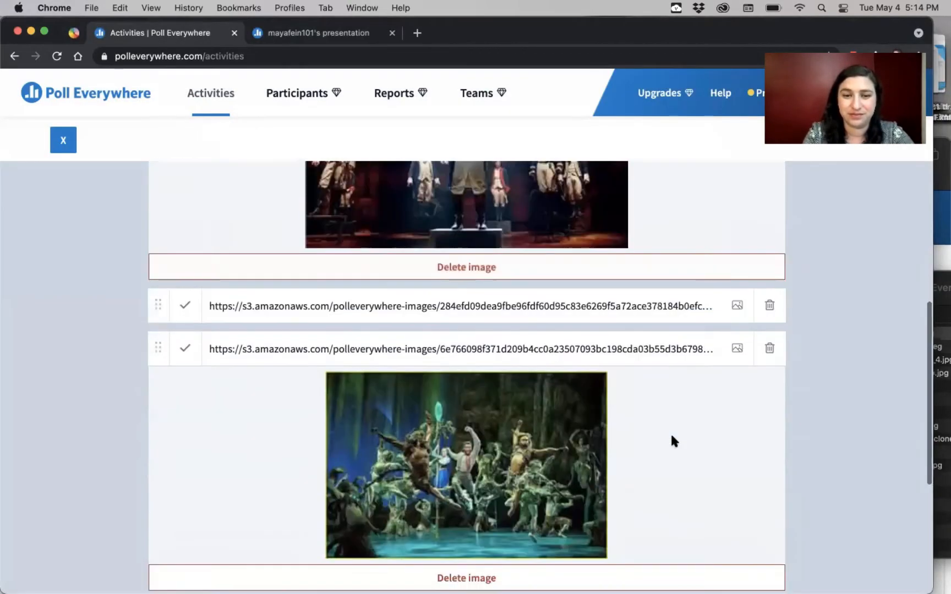
scroll(672, 436, "down", 5)
scroll(672, 436, "up", 7)
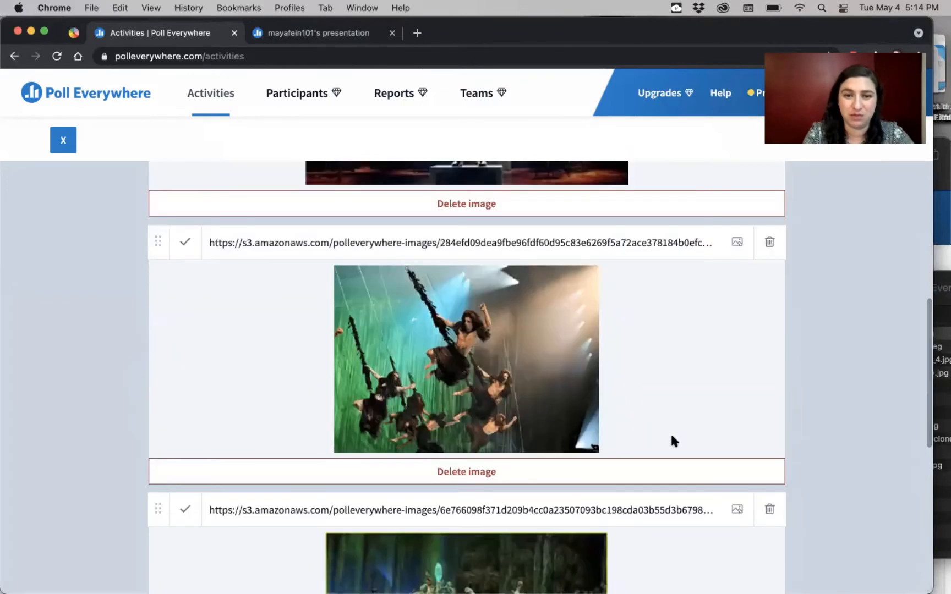
Review the title and image answer options of "Musical theatre images" and create the activity
scroll(672, 436, "up", 4)
scroll(463, 377, "down", 1)
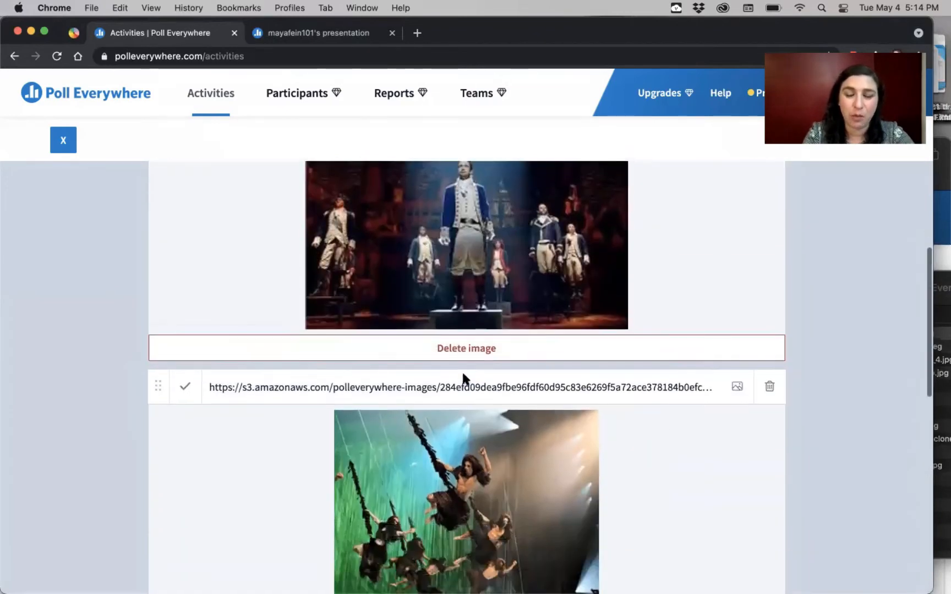
scroll(462, 377, "down", 5)
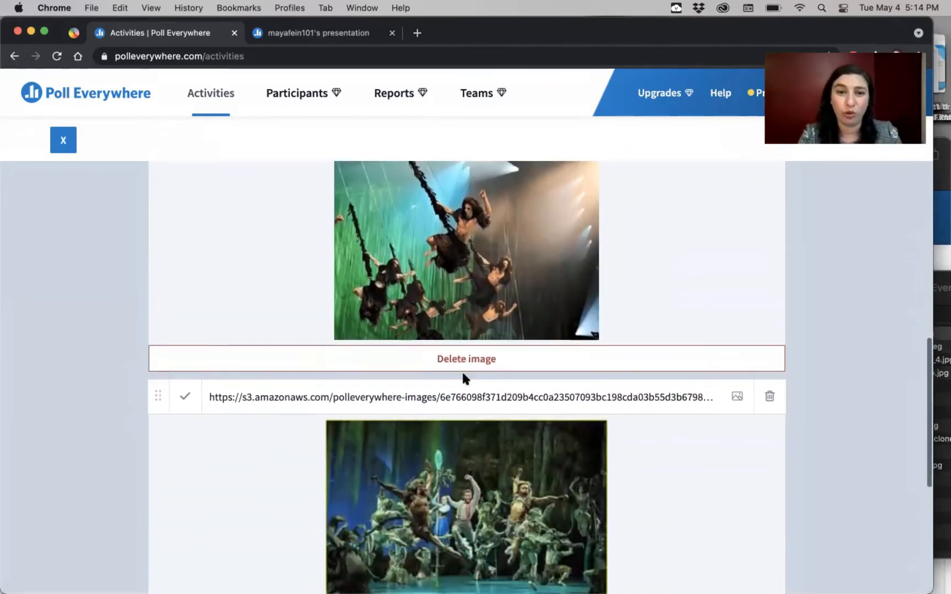
scroll(462, 378, "down", 5)
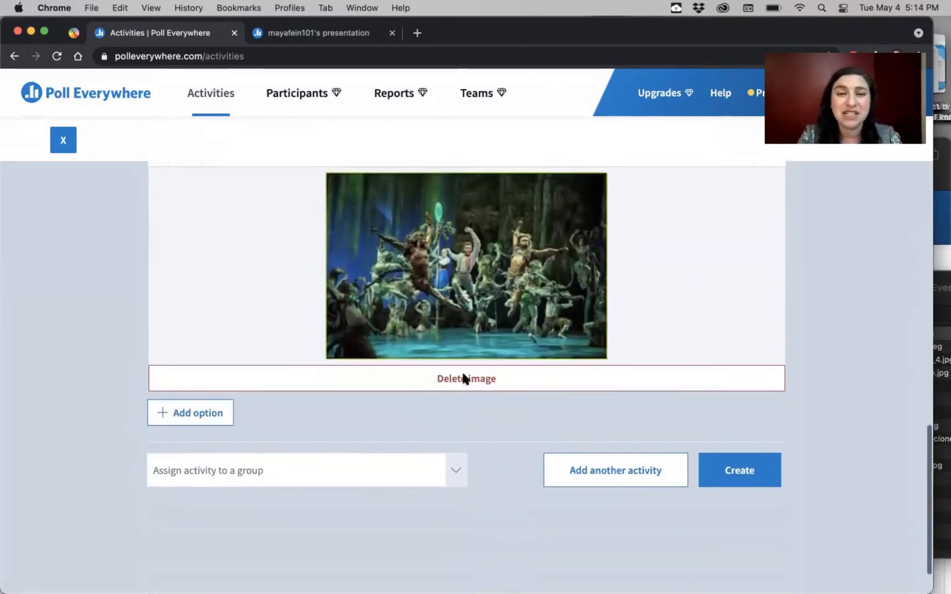
scroll(463, 375, "up", 12)
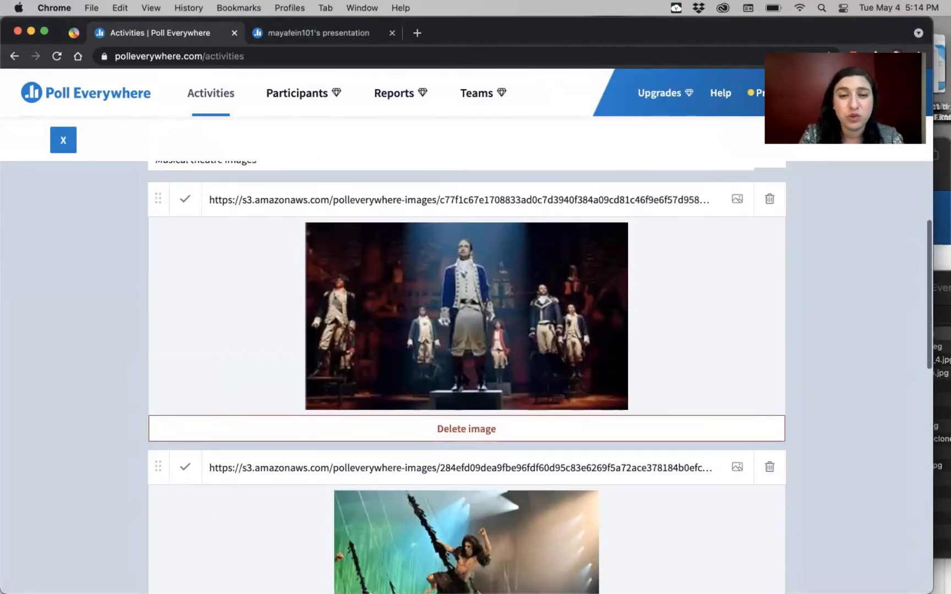
scroll(464, 379, "up", 3)
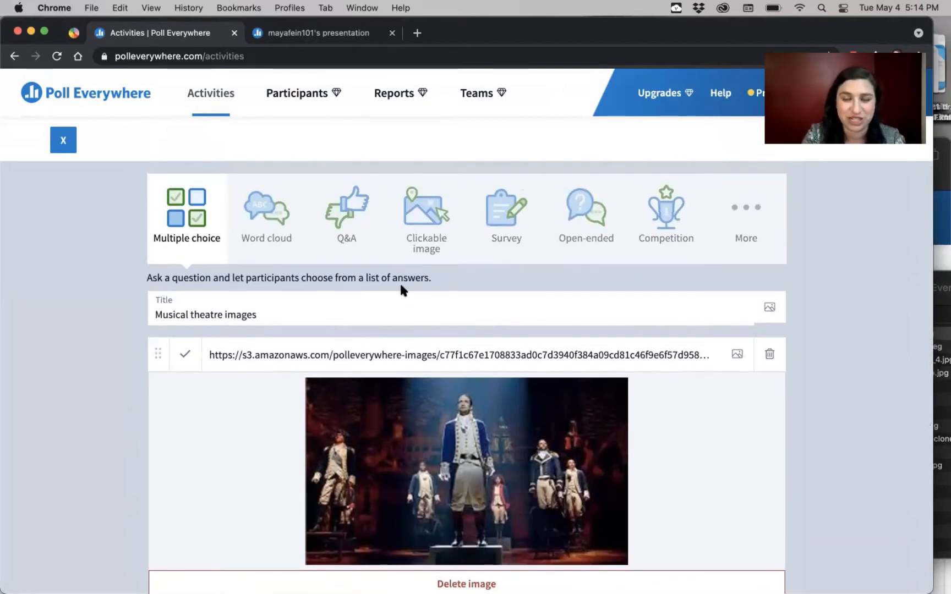
scroll(400, 281, "down", 1)
scroll(401, 285, "up", 1)
scroll(402, 285, "down", 15)
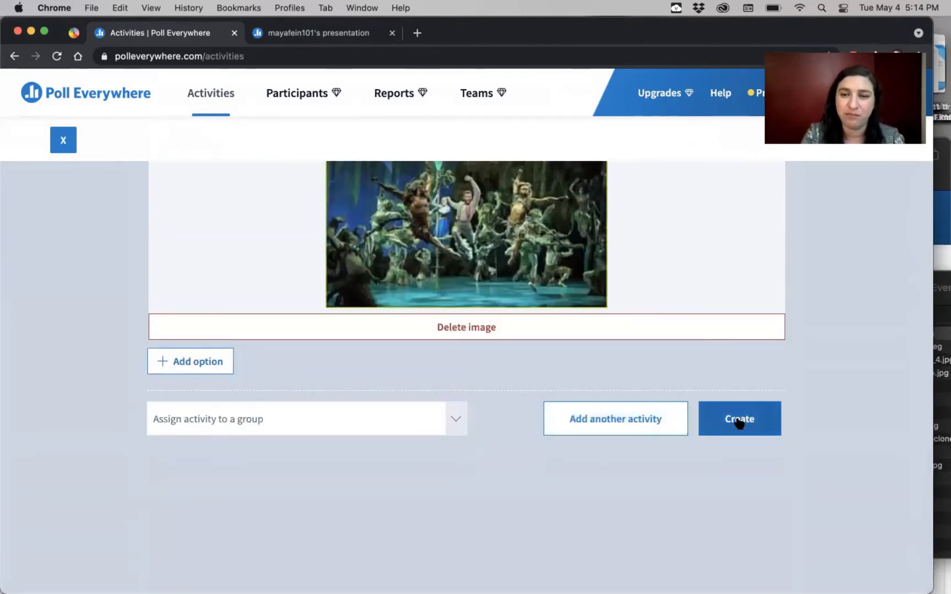
left_click(739, 420)
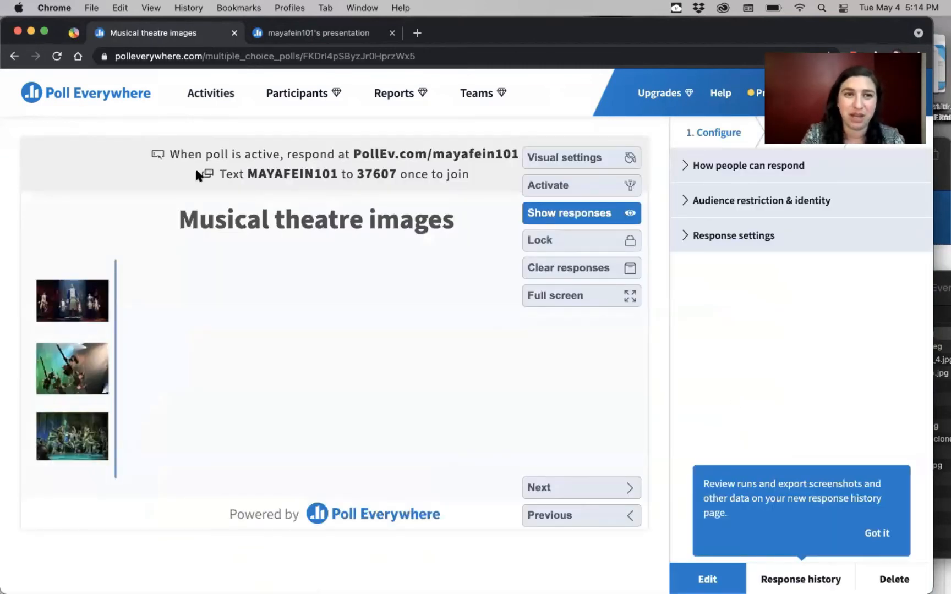
Return to the activities list and open the existing "Musical Theatre Lighting Images" activity in the Default group
left_click(218, 93)
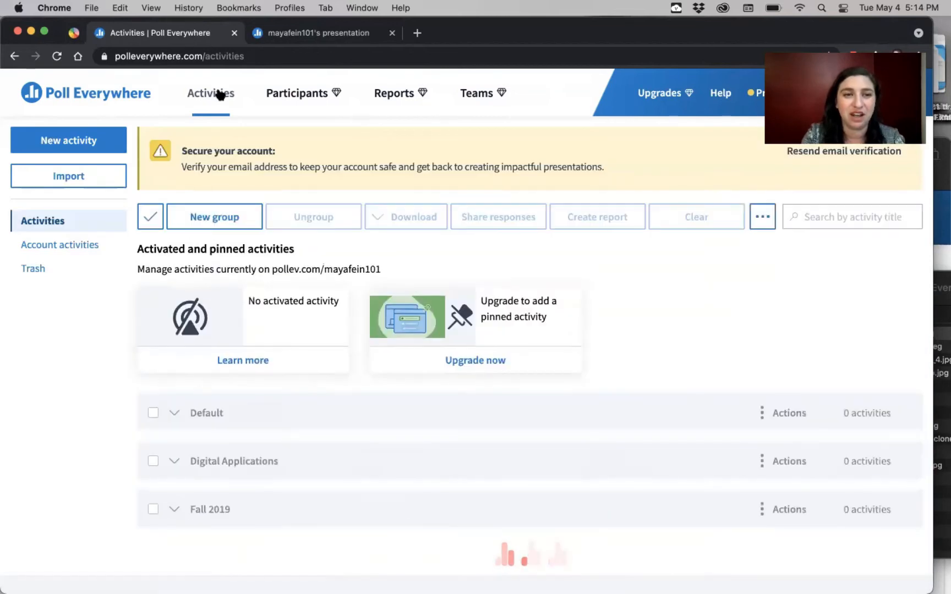
scroll(269, 435, "down", 2)
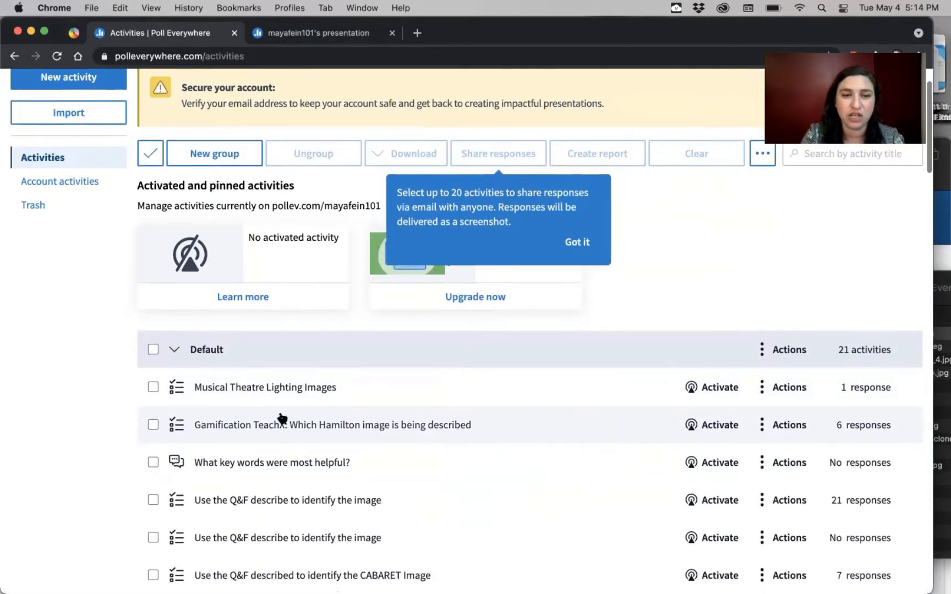
left_click(312, 388)
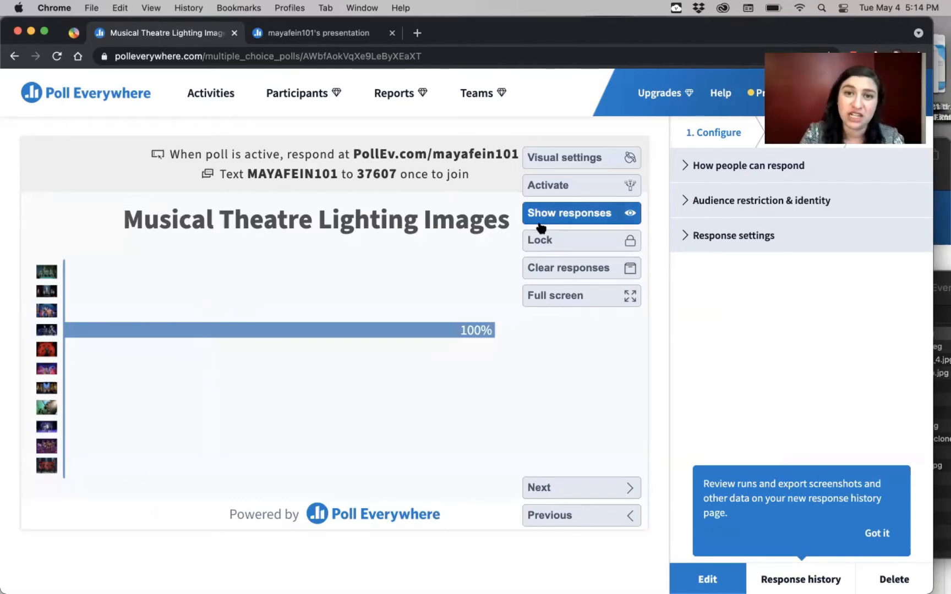
Clear the responses of the "Musical Theatre Lighting Images" activity and activate it
left_click(579, 268)
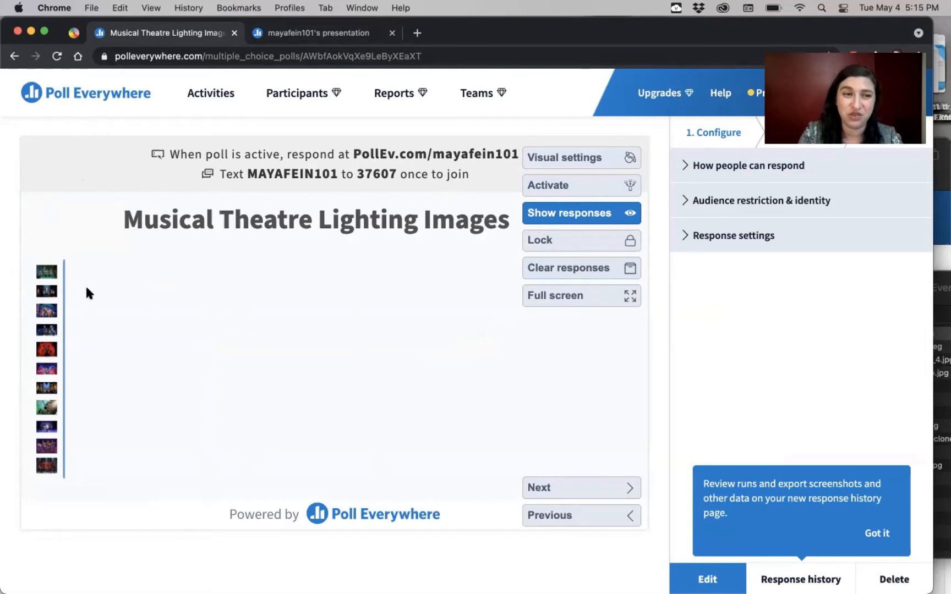
left_click(591, 186)
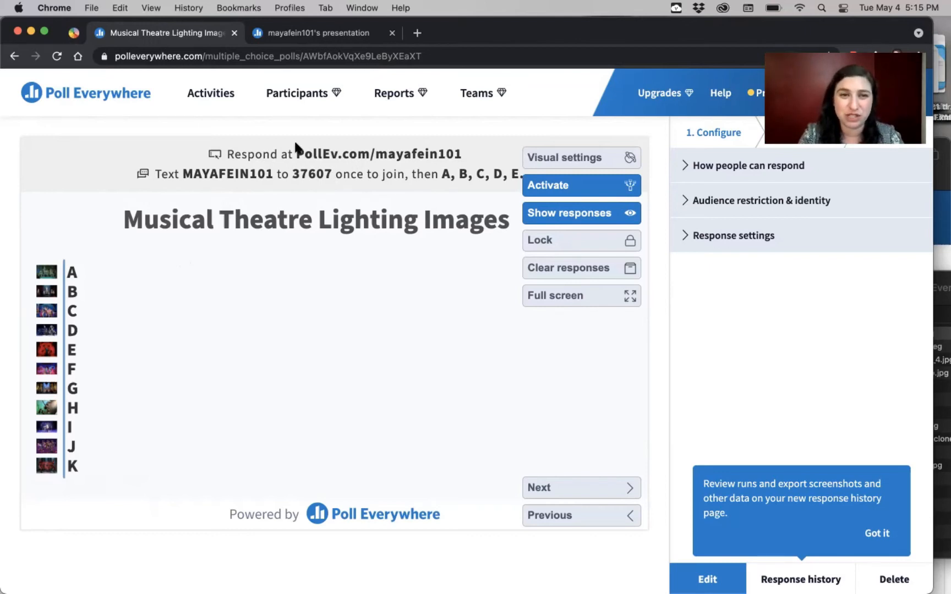
Respond to the active poll on the participant page by choosing the Phantom ballroom image
left_click(318, 33)
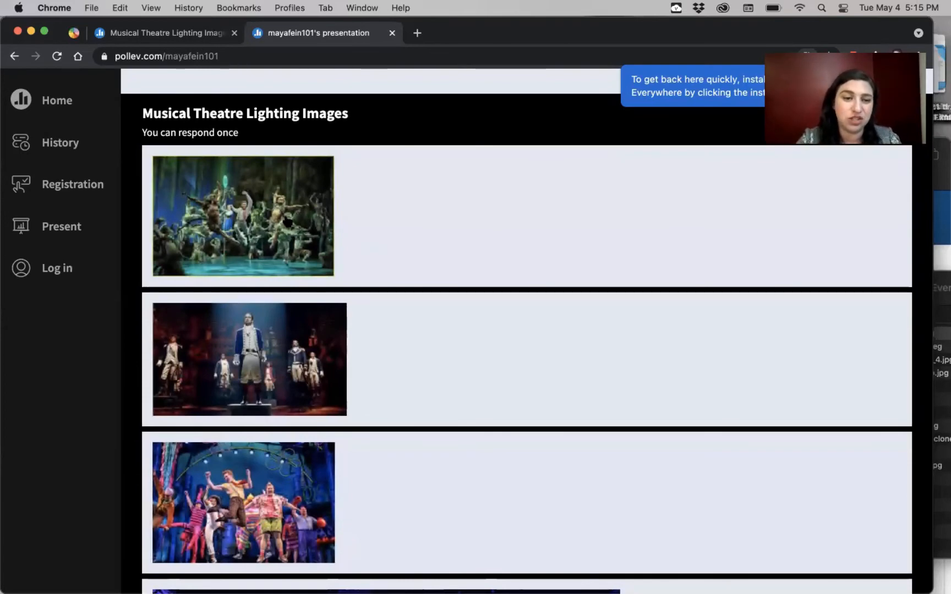
scroll(295, 300, "down", 6)
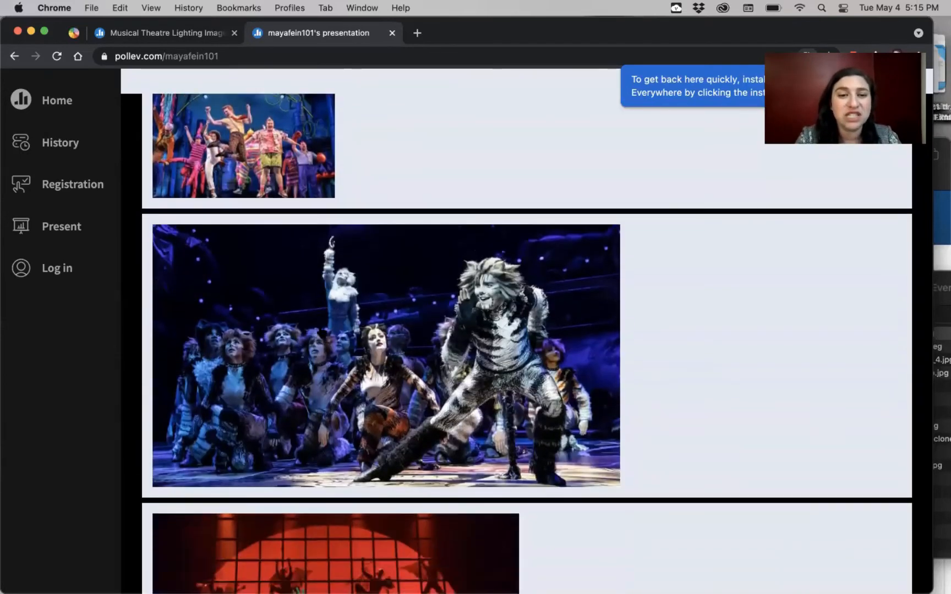
scroll(322, 332, "down", 14)
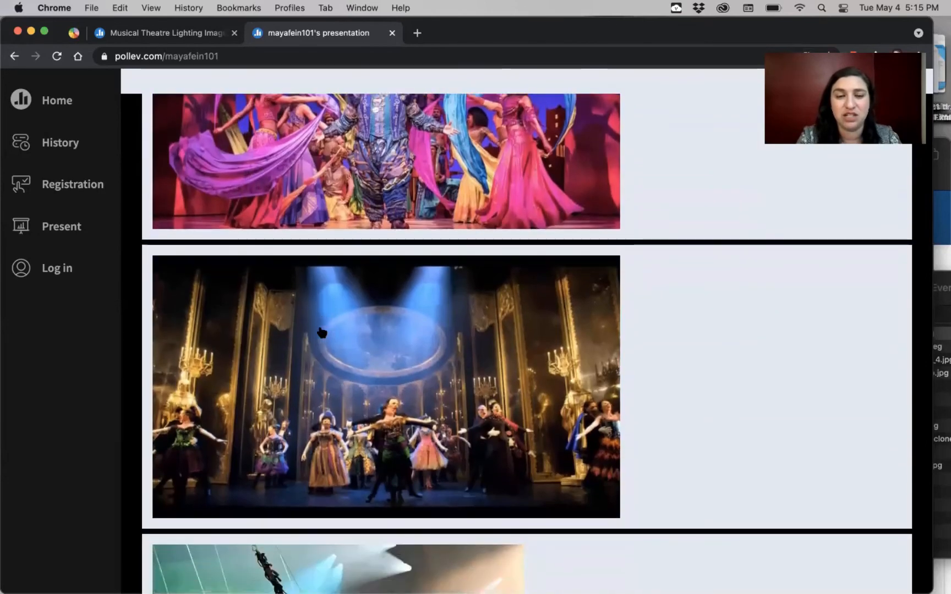
scroll(322, 332, "down", 5)
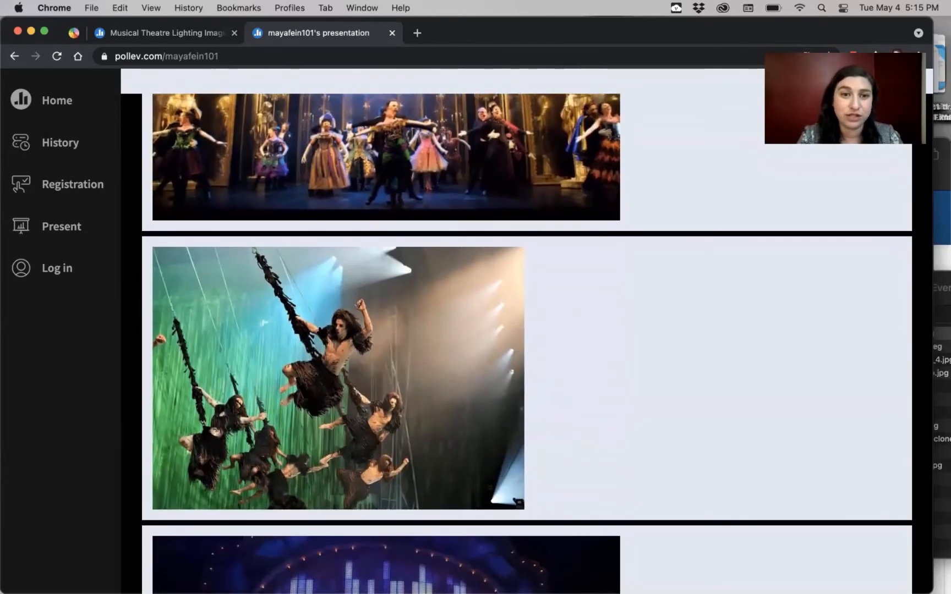
scroll(322, 332, "up", 1)
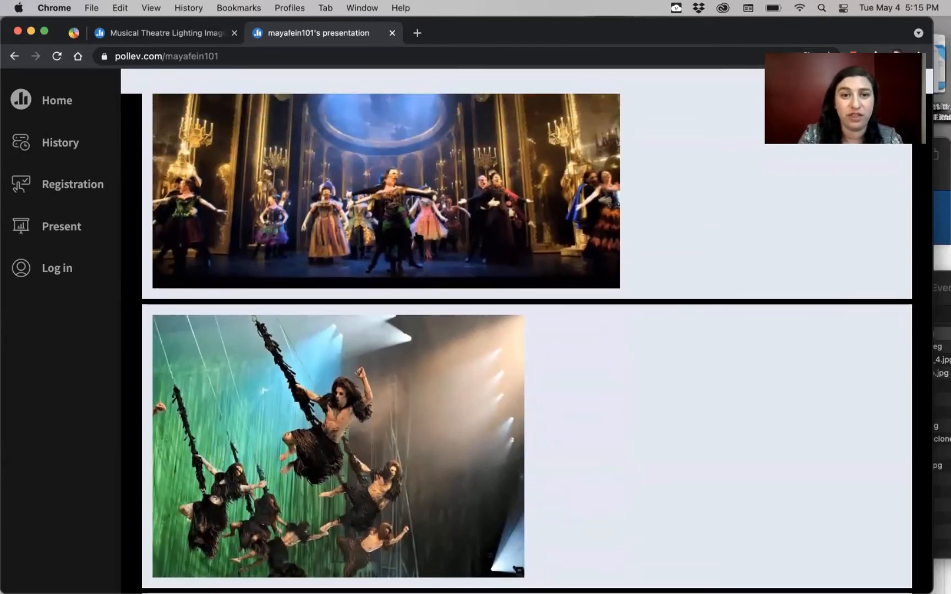
left_click(406, 237)
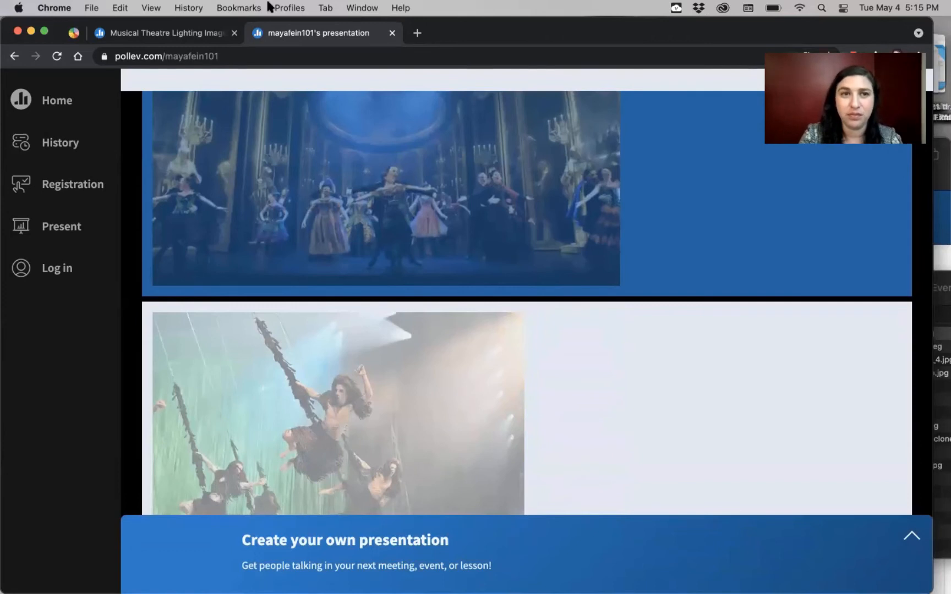
Check the response chart of the lighting images activity and the remaining image options on the participant page
left_click(159, 34)
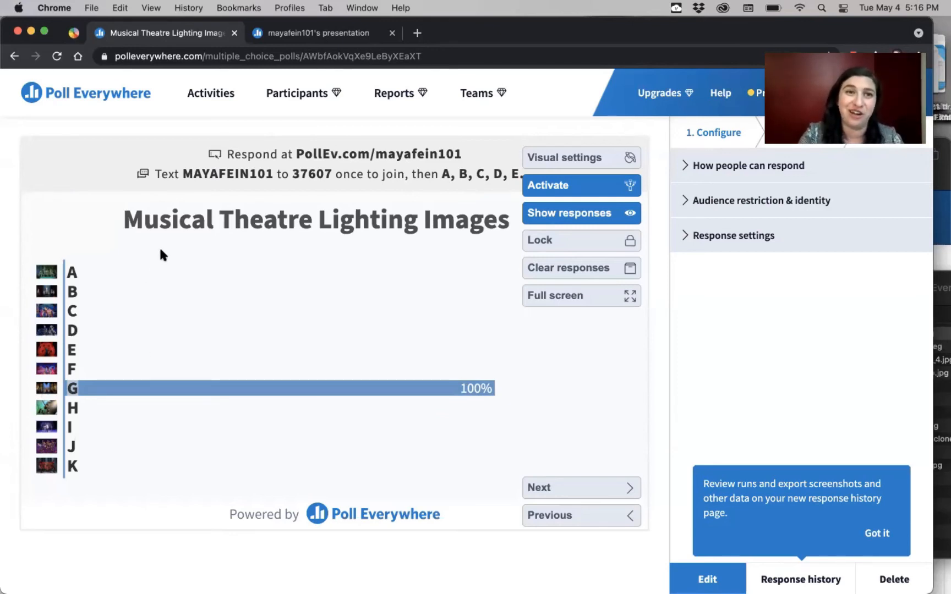
left_click(317, 37)
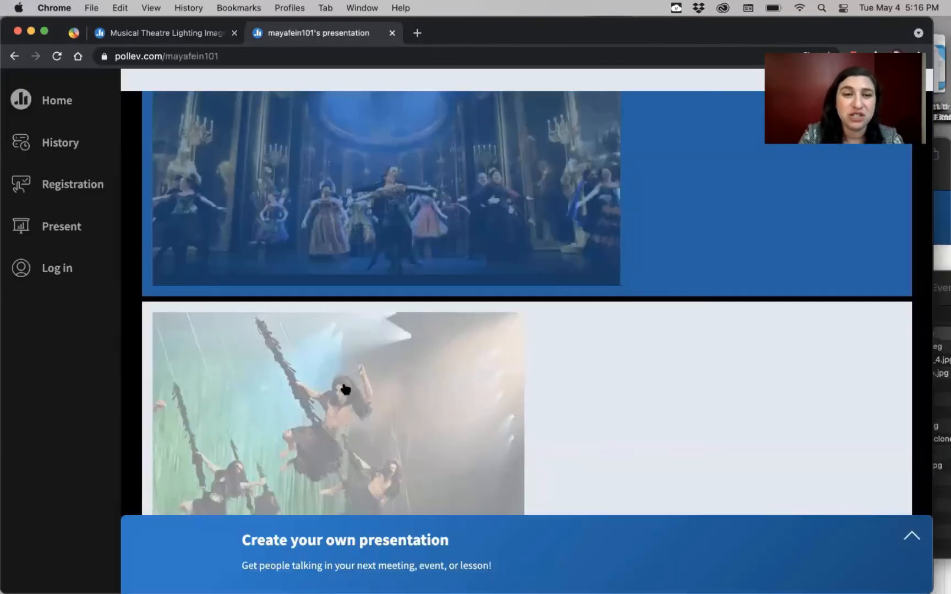
scroll(342, 388, "down", 15)
scroll(342, 389, "down", 10)
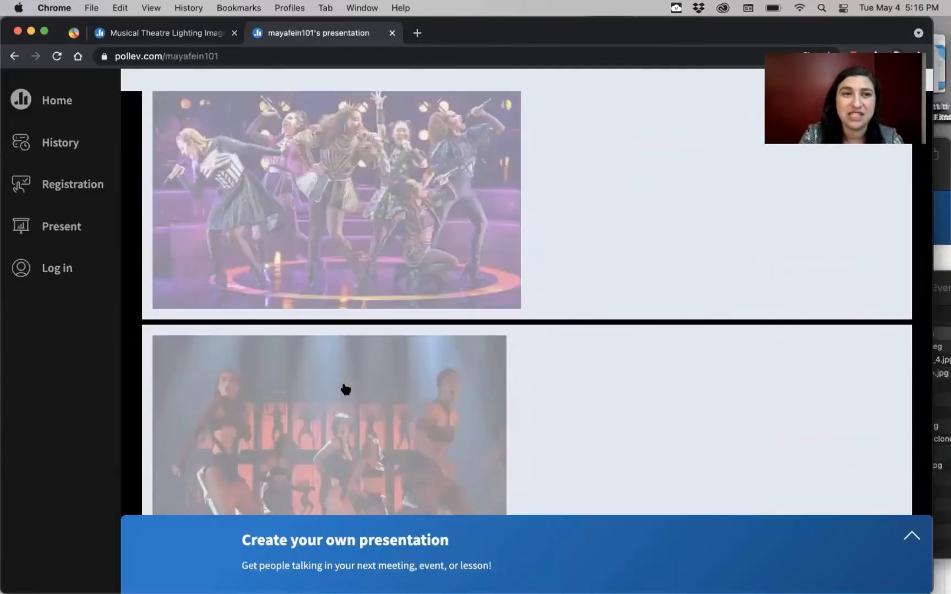
Return to the "Musical Theatre Lighting Images" activity, hide its responses from the audience and clear them
left_click(179, 33)
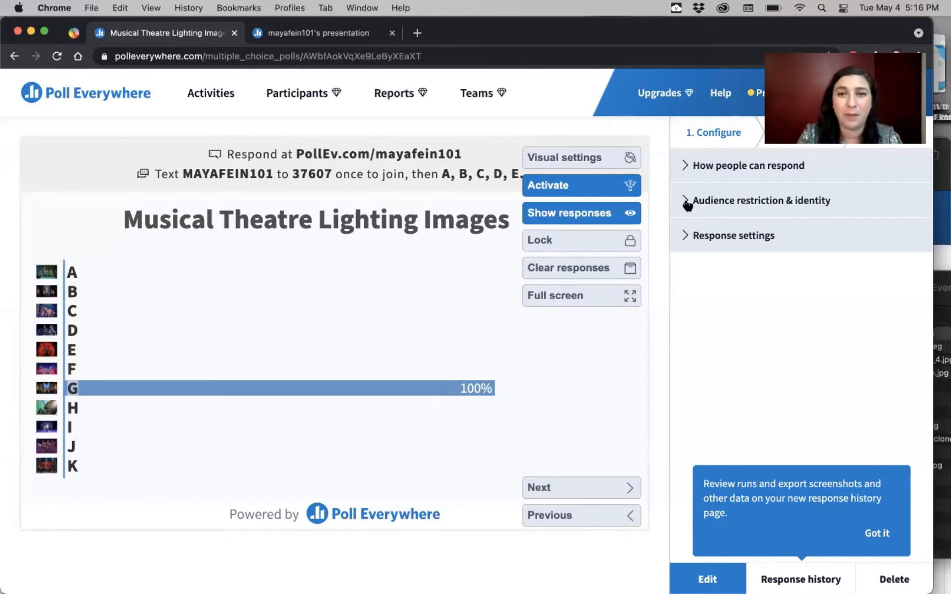
left_click(597, 215)
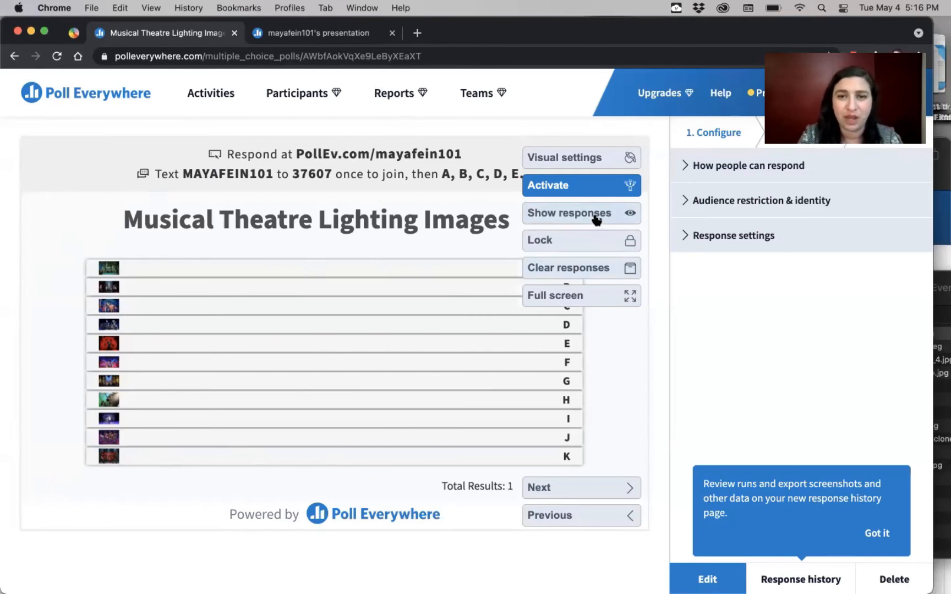
left_click(575, 268)
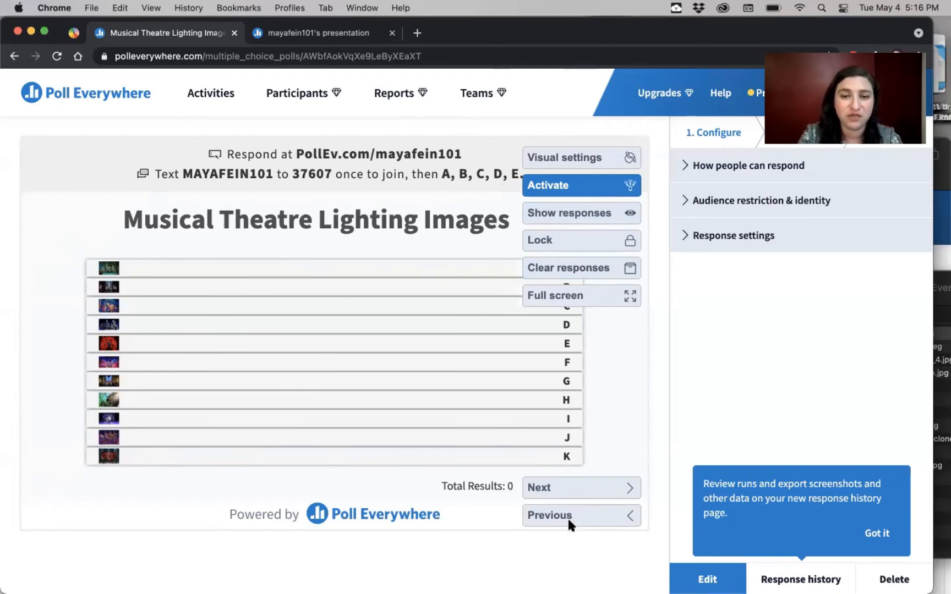
Advance to "Gamification TeachX: Which Hamilton image is being described", clear its responses and activate it
left_click(588, 493)
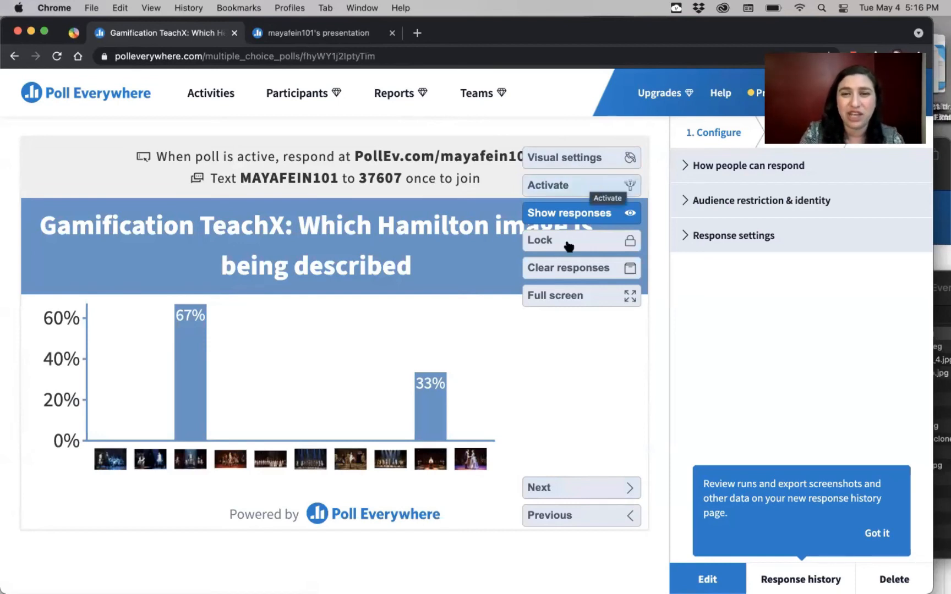
left_click(573, 272)
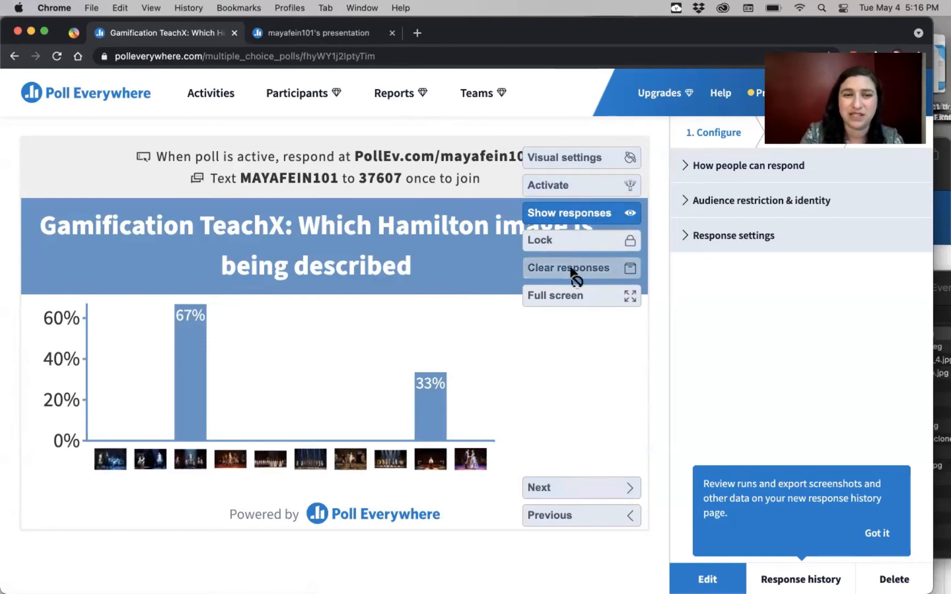
left_click(577, 186)
Switch to the participant page and examine the Hamilton image answer options of the newly active poll
left_click(290, 33)
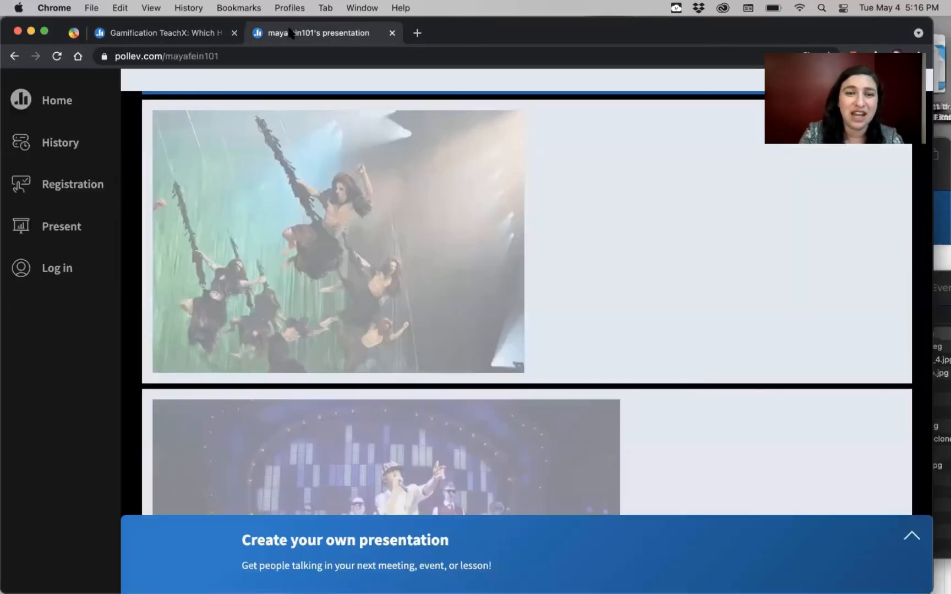
scroll(378, 328, "down", 10)
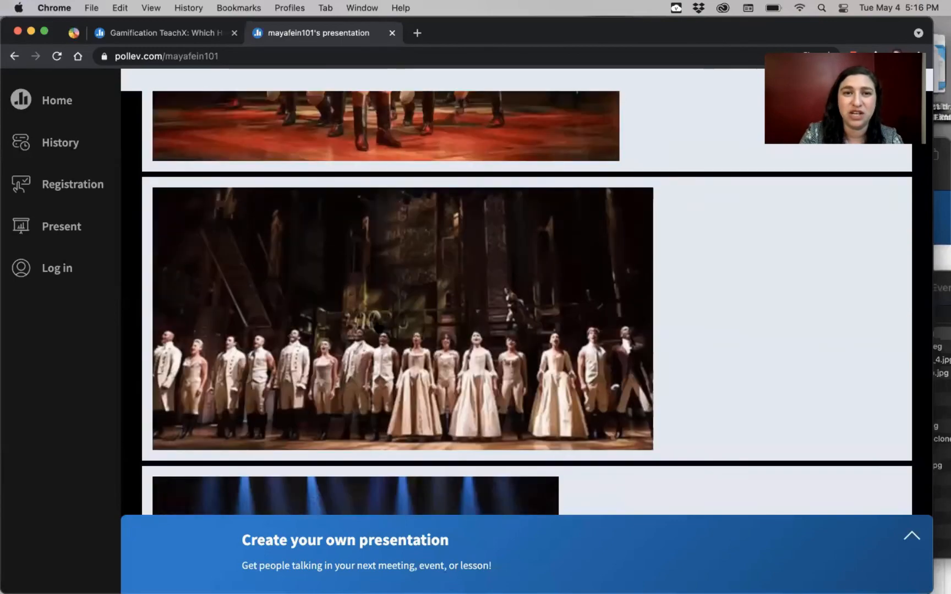
scroll(379, 328, "down", 10)
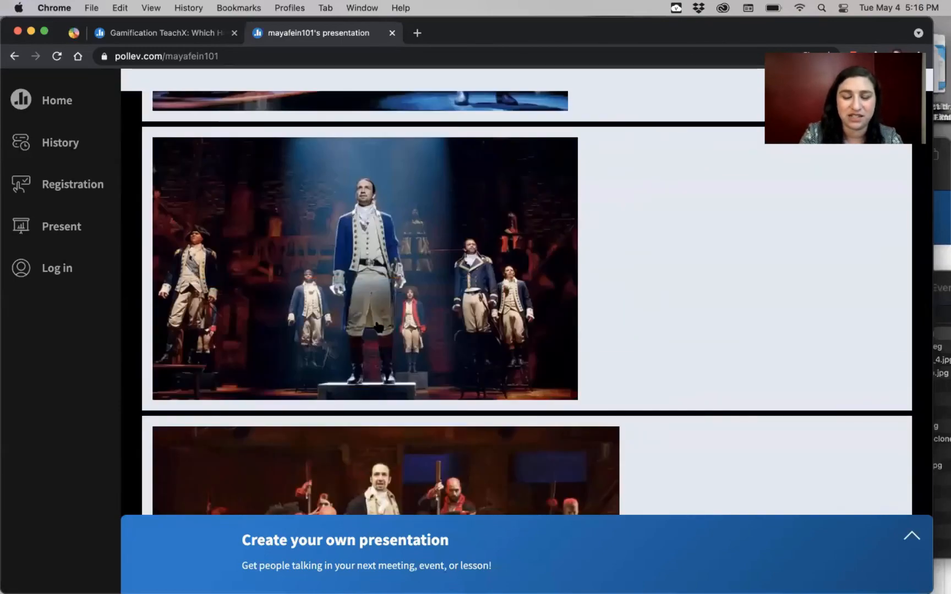
Check the remaining Hamilton image options on the participant page and return to the presenter's activities list
scroll(379, 328, "down", 6)
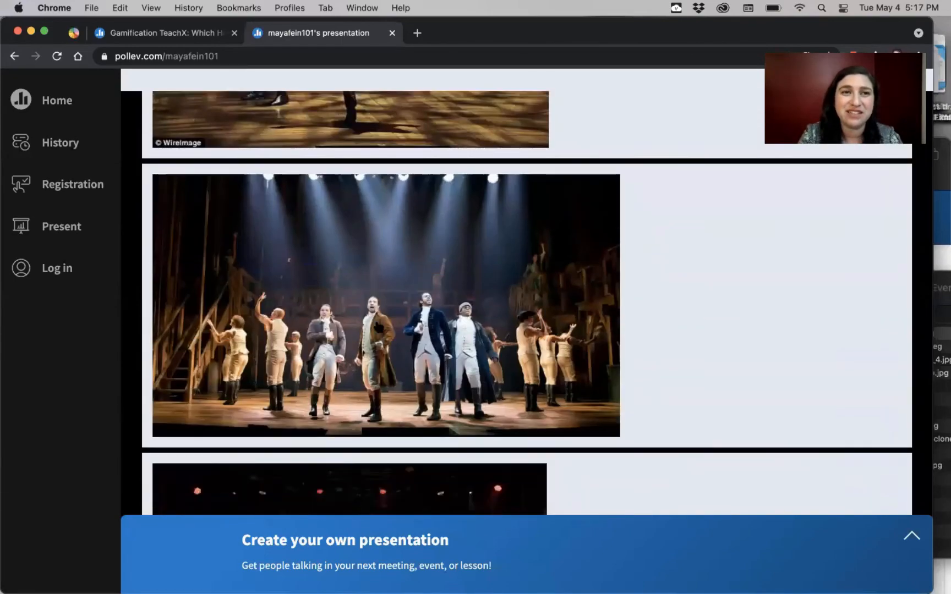
left_click(175, 35)
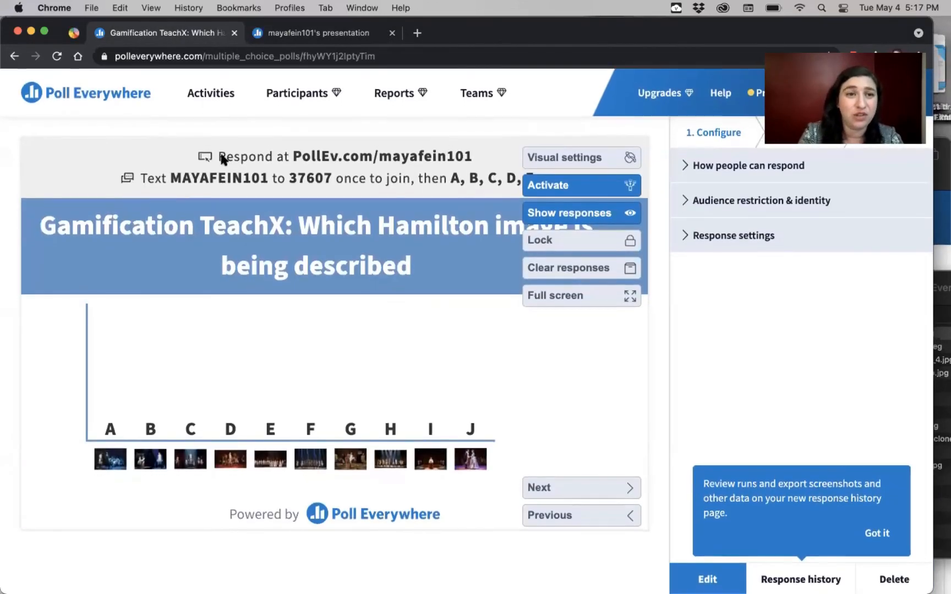
left_click(210, 98)
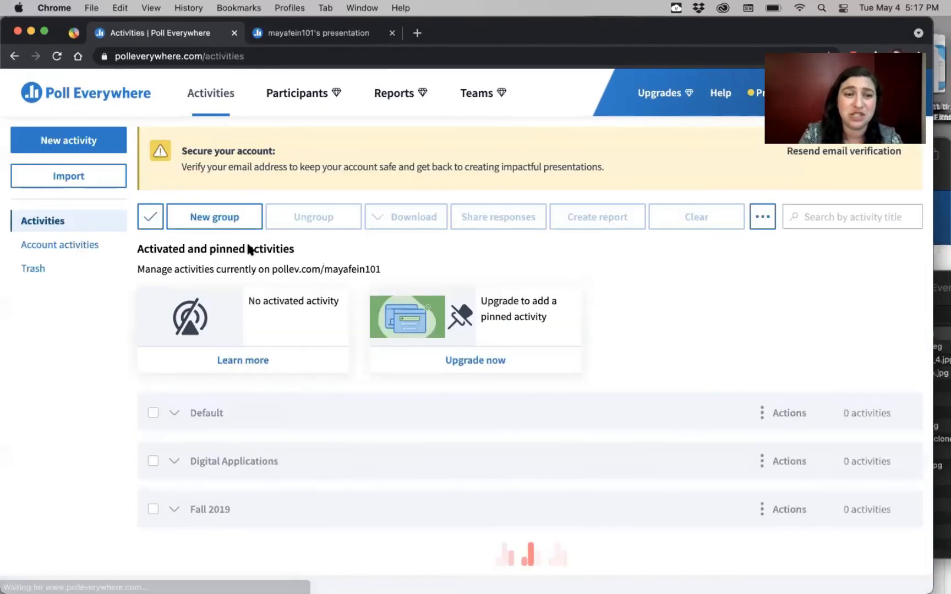
Look through the activated activity and the polls listed in the Default group
scroll(269, 409, "down", 2)
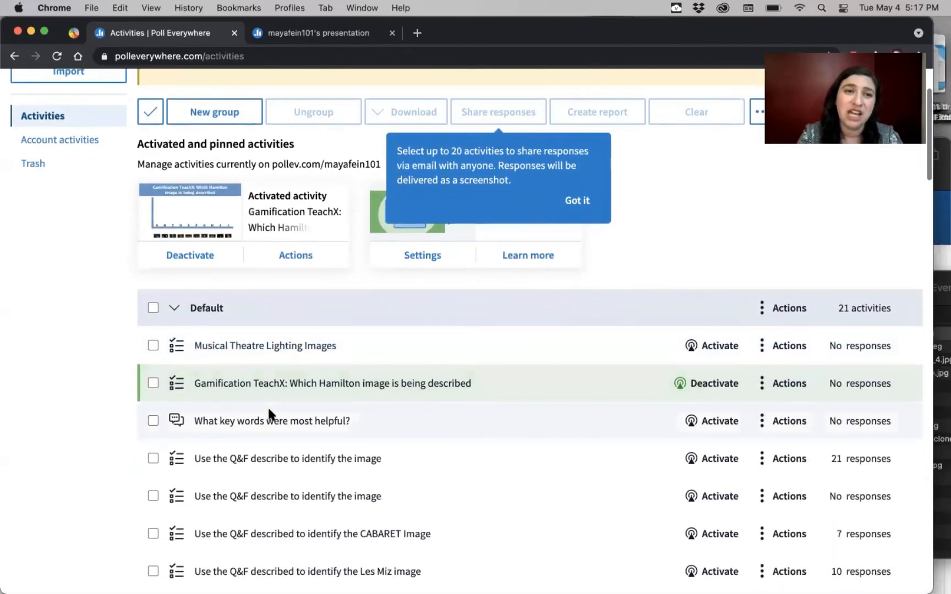
scroll(269, 410, "up", 1)
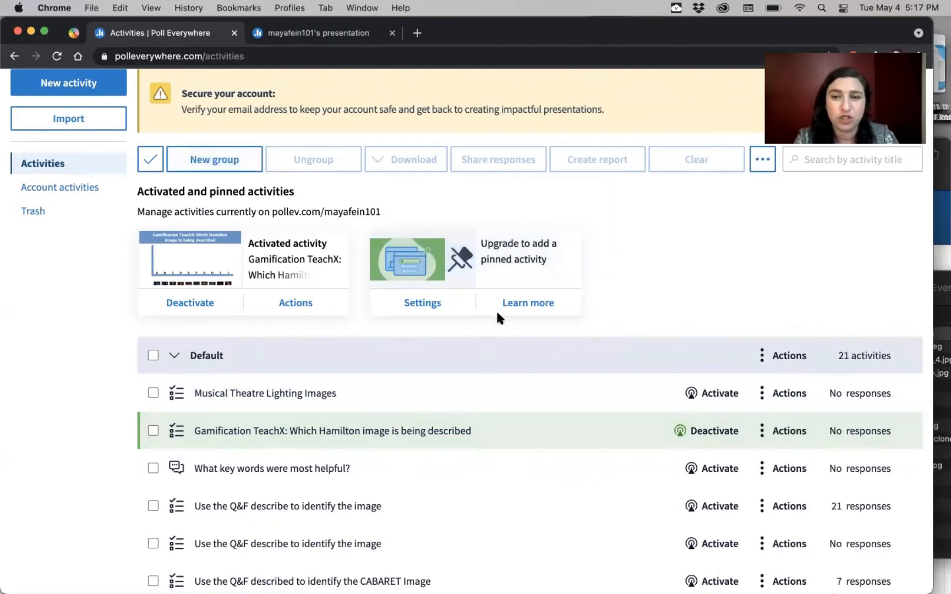
scroll(496, 310, "down", 10)
scroll(496, 310, "up", 4)
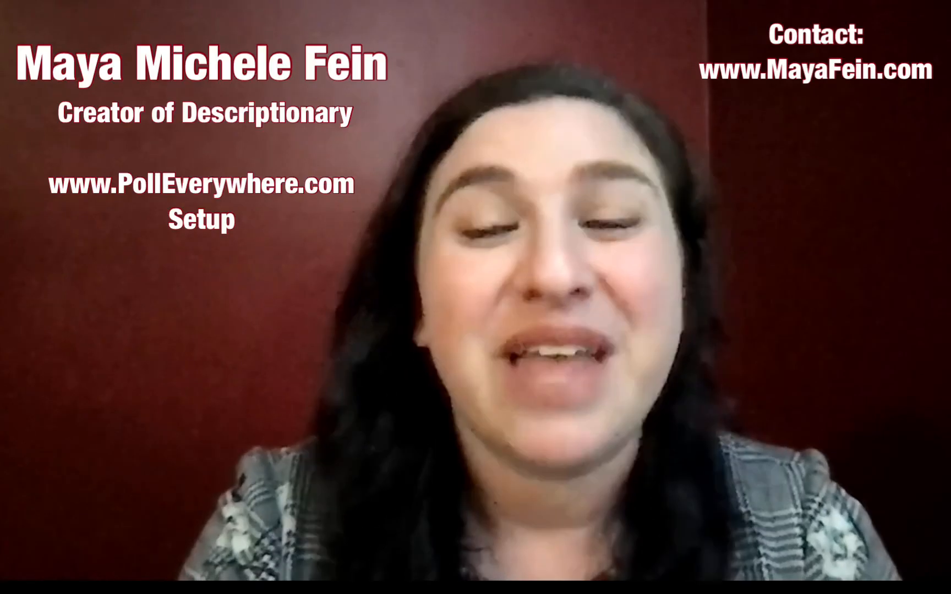